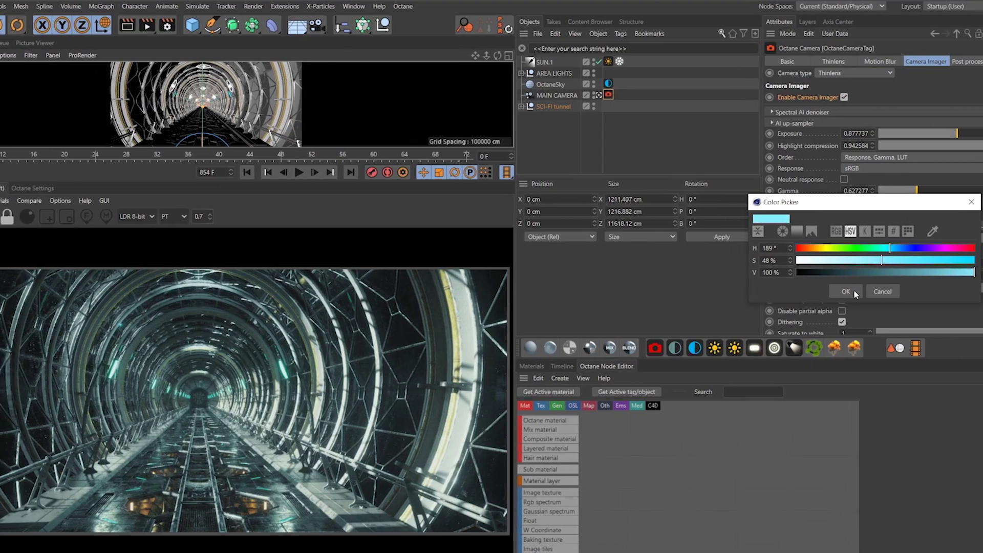
Confirm a light cyan color of hue 189°, saturation 48% and value 100% for the tunnel camera
{"action": "left_click", "coordinate": [845, 292]}
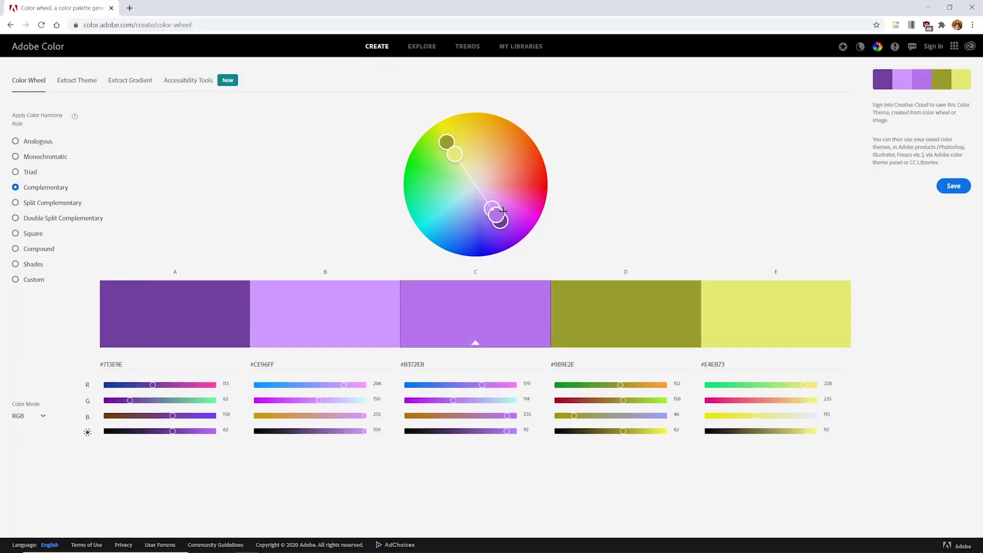
In Adobe Color, shift the palette's base color to light blue and compare the Analogous, Monochromatic, Triad, Complementary and Split Complementary harmony rules
{"action": "left_click_drag", "start_coordinate": [450, 212], "coordinate": [469, 211]}
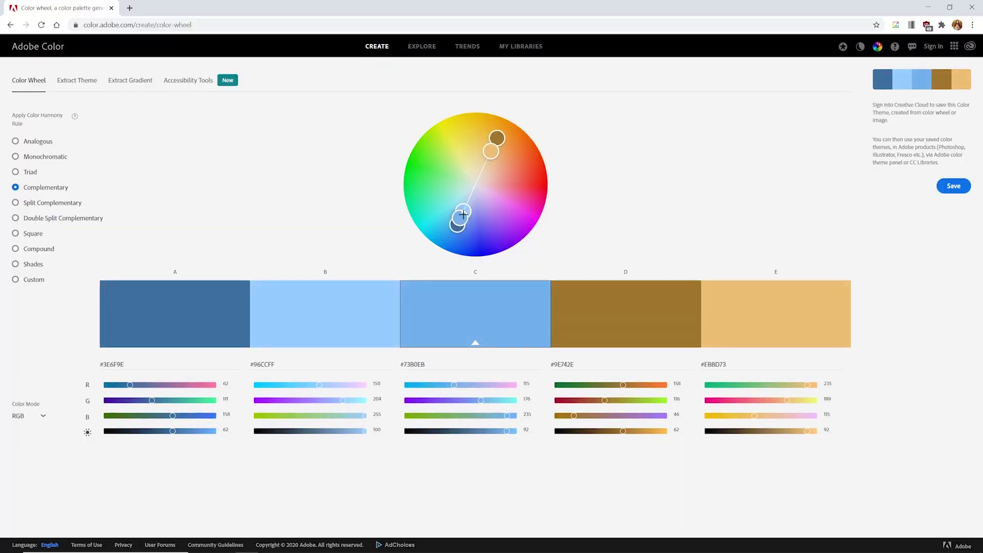
{"action": "left_click", "coordinate": [39, 142]}
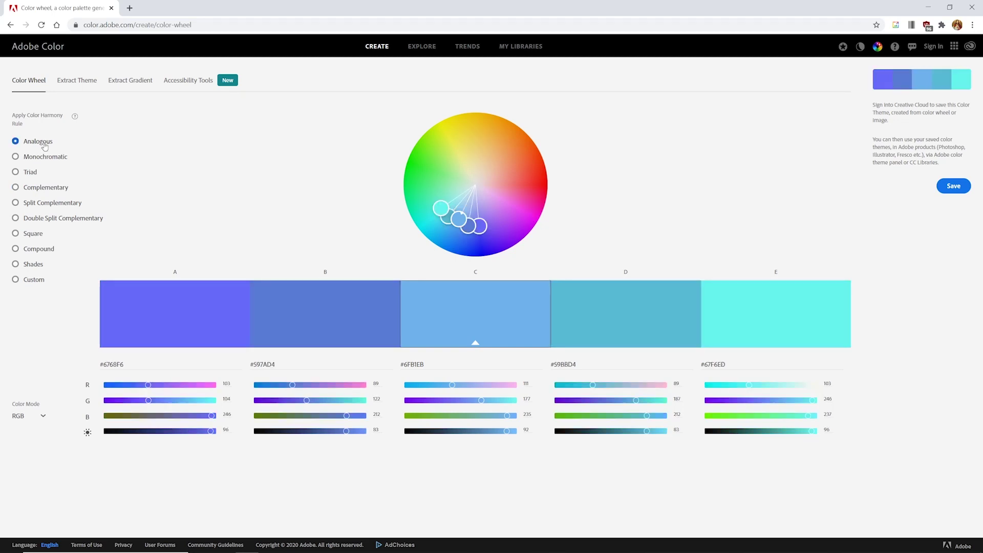
{"action": "left_click", "coordinate": [50, 157]}
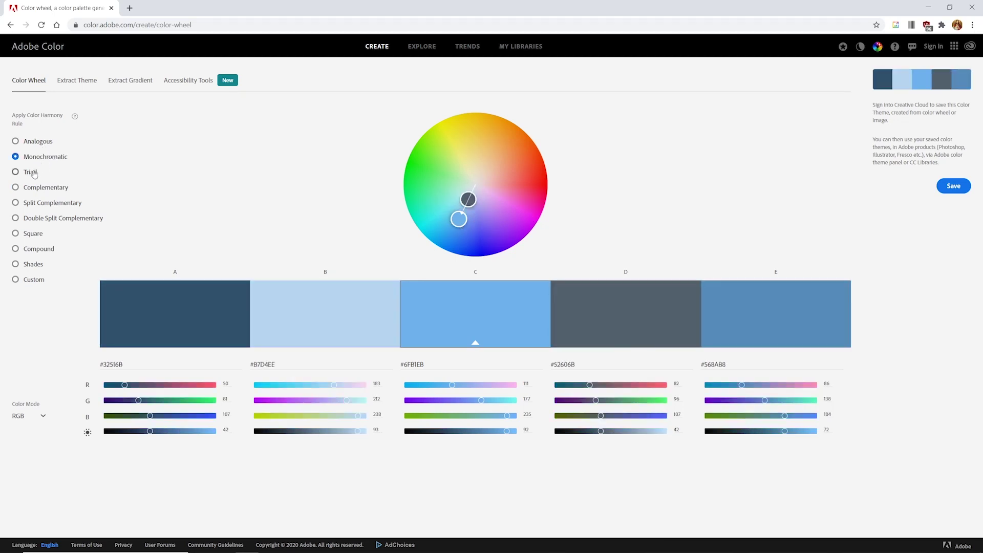
{"action": "left_click", "coordinate": [34, 174]}
{"action": "left_click", "coordinate": [52, 191]}
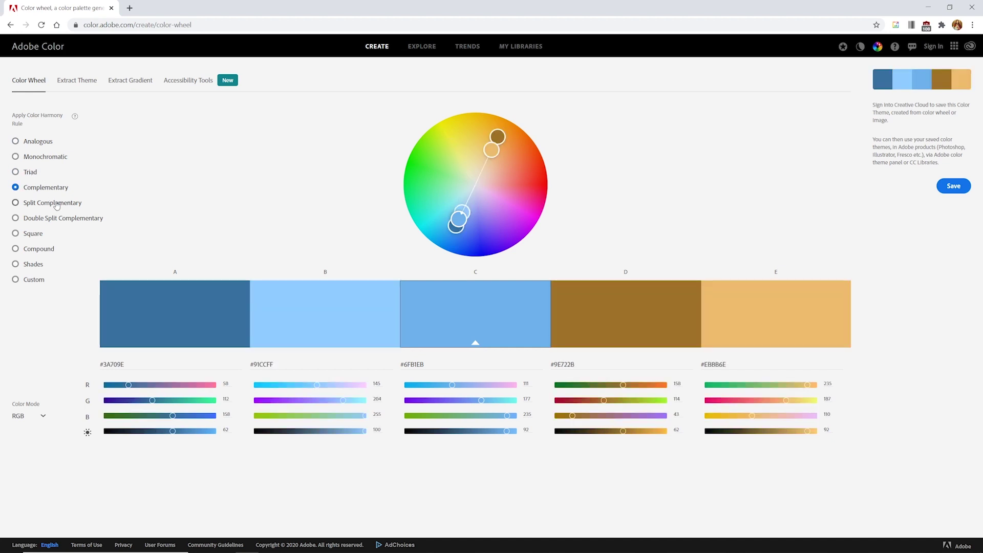
{"action": "left_click", "coordinate": [57, 206]}
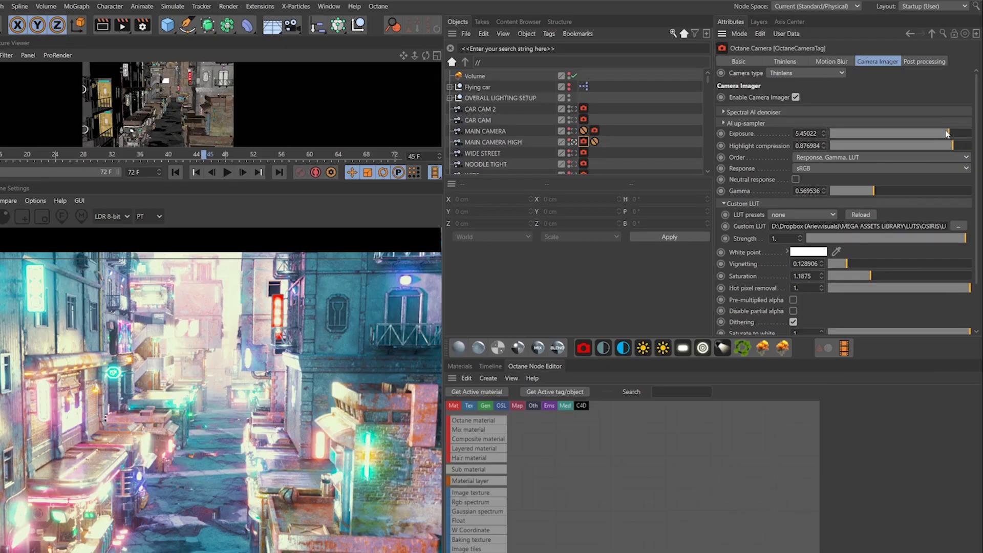
In Cinema 4D, lower the neon street camera's exposure to around 1.3 and set its gamma to about 0.62
{"action": "left_click_drag", "start_coordinate": [955, 124], "coordinate": [936, 128]}
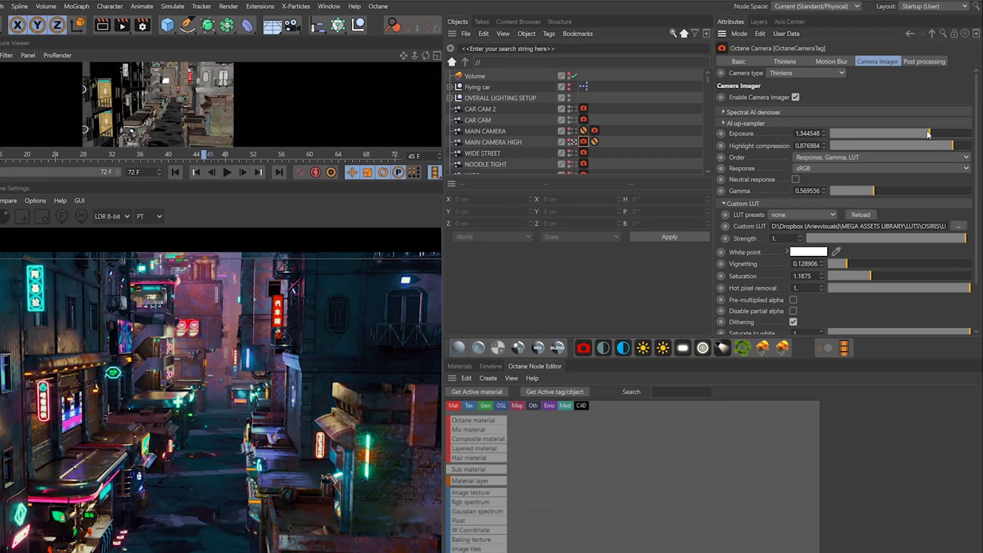
{"action": "left_click_drag", "start_coordinate": [928, 134], "coordinate": [924, 133]}
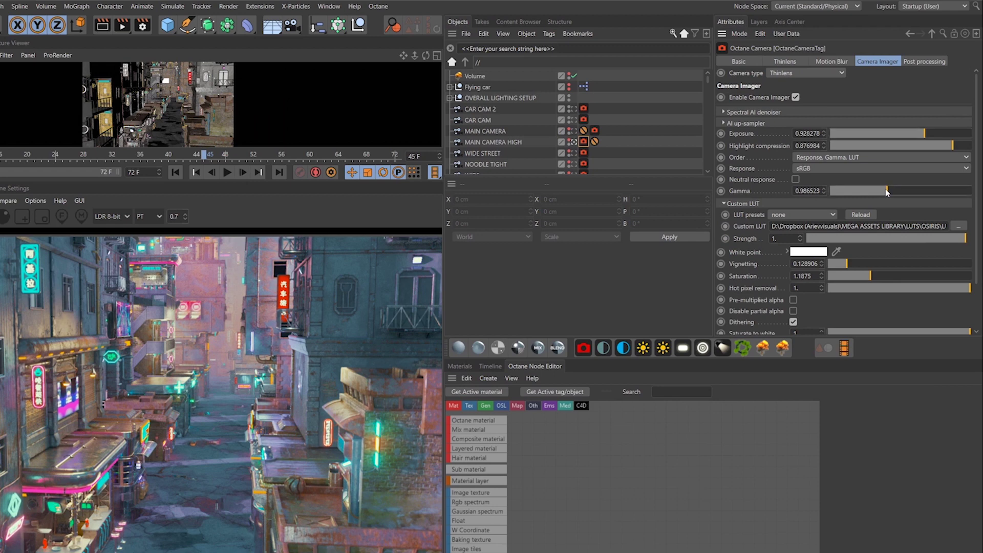
{"action": "left_click_drag", "start_coordinate": [887, 192], "coordinate": [876, 191]}
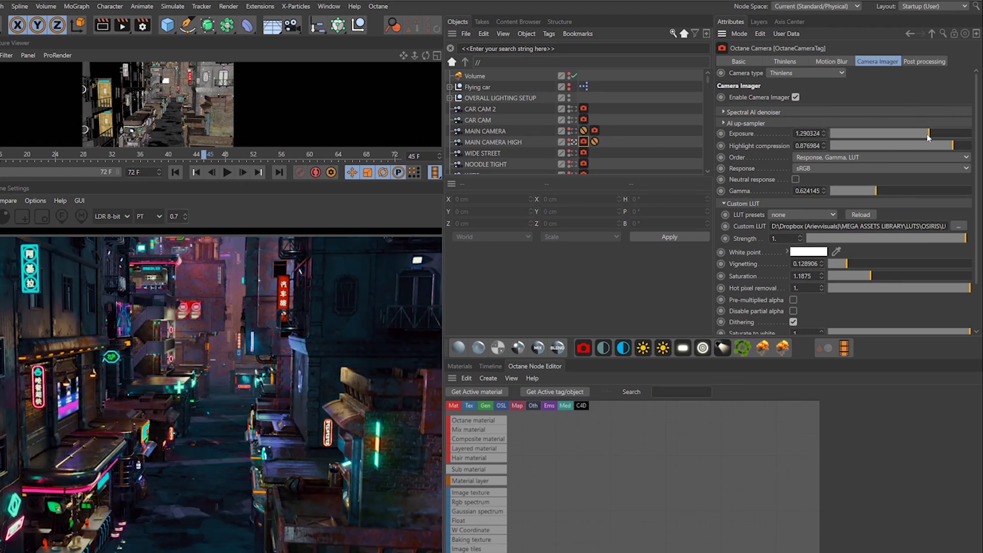
{"action": "left_click_drag", "start_coordinate": [928, 134], "coordinate": [933, 136]}
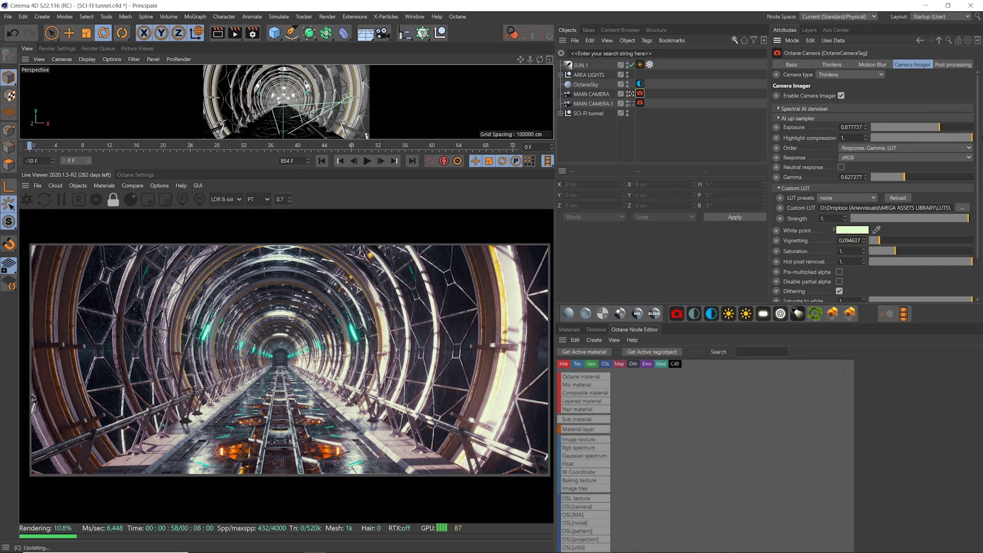
Try the tunnel camera's highlight compression at 0 and near 1, and settle it at about 0.55
{"action": "left_click_drag", "start_coordinate": [920, 135], "coordinate": [865, 136]}
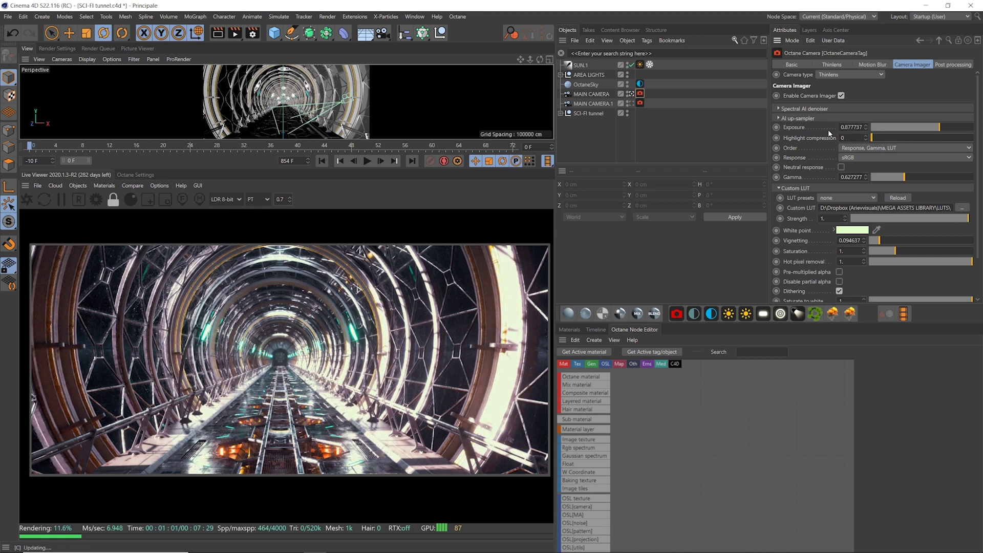
{"action": "left_click", "coordinate": [919, 137]}
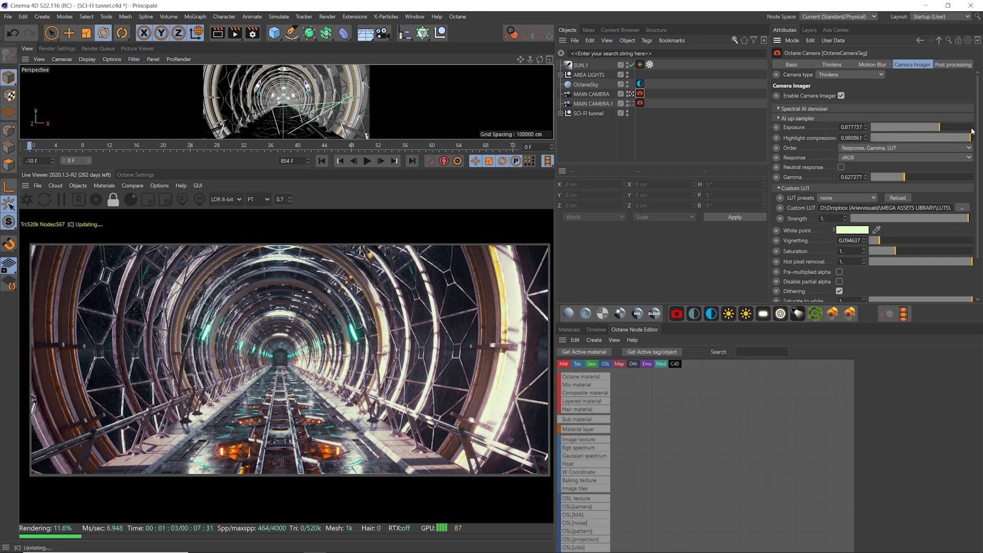
{"action": "left_click_drag", "start_coordinate": [952, 135], "coordinate": [928, 138]}
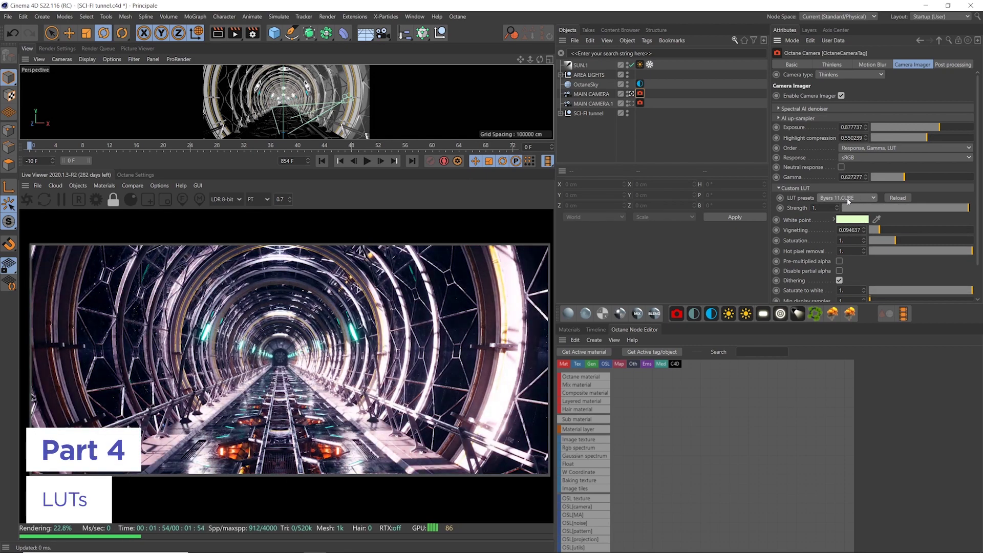
Cycle through the LUT presets, load the Vision 4 - Rec.709 custom LUT and raise its strength to 1
{"action": "scroll", "coordinate": [848, 201], "scroll_direction": "down", "scroll_amount": 4}
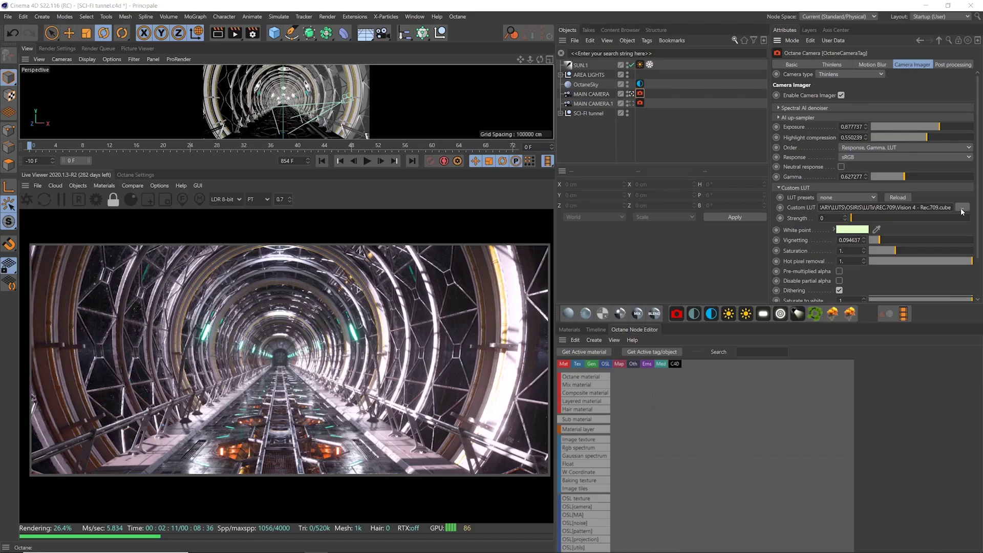
{"action": "left_click", "coordinate": [962, 208]}
{"action": "double_click", "coordinate": [185, 143]}
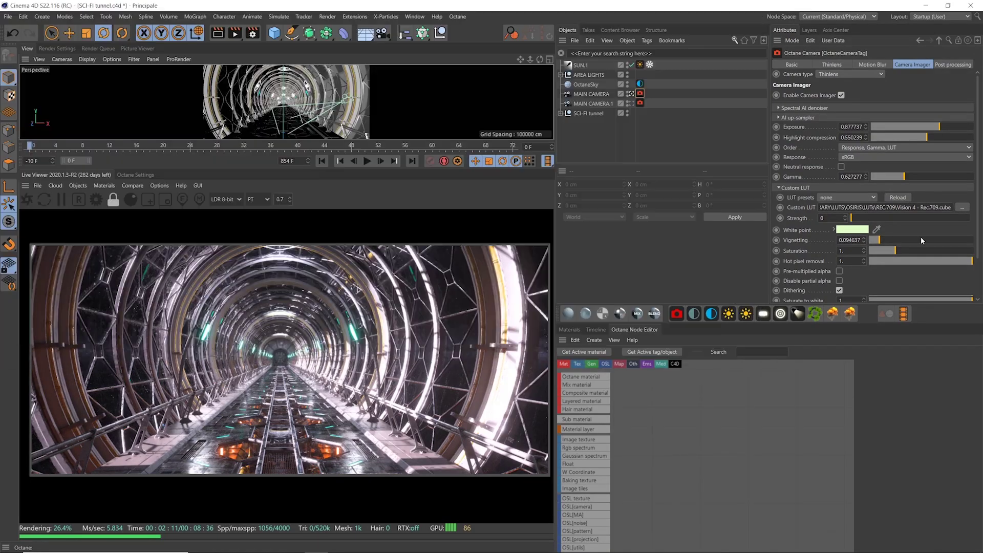
{"action": "left_click_drag", "start_coordinate": [859, 218], "coordinate": [968, 218]}
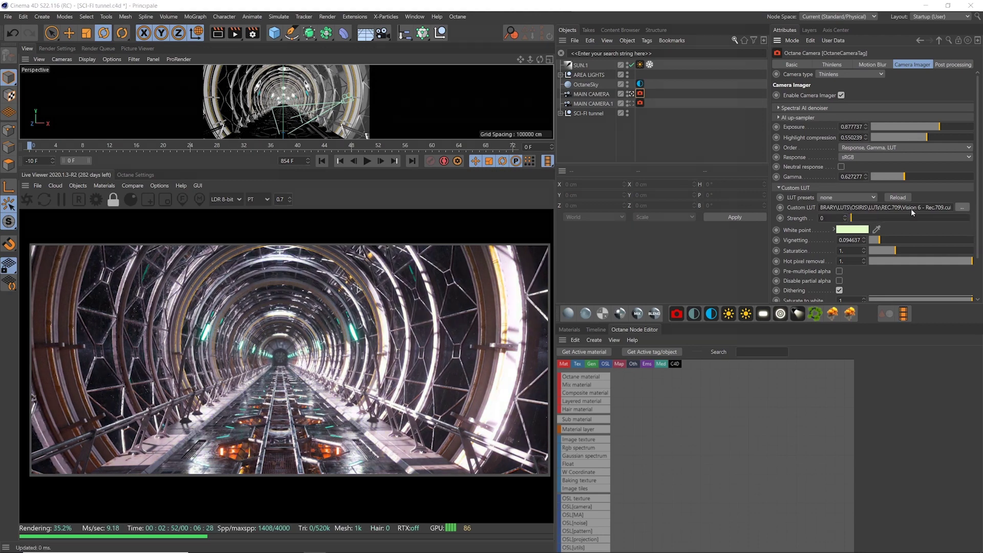
Load the DK79 - Rec.709 file as the custom LUT and raise its strength to 1
{"action": "left_click", "coordinate": [962, 208]}
{"action": "left_click", "coordinate": [174, 97]}
{"action": "double_click", "coordinate": [174, 98]}
{"action": "left_click_drag", "start_coordinate": [851, 218], "coordinate": [967, 219]}
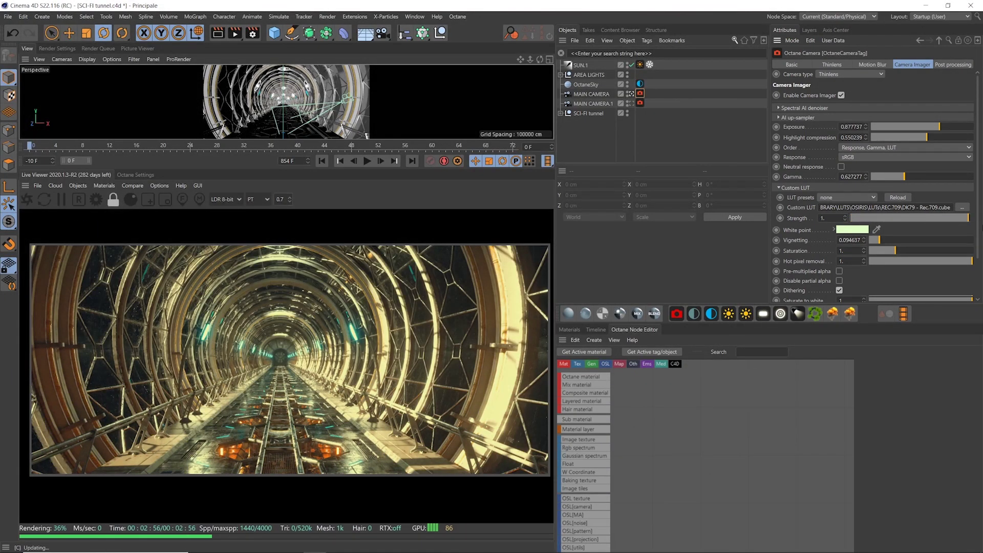
Delete the duplicate MAIN CAMERA.1 and enable the Camera Imager on the main camera's Octane tag
{"action": "key", "text": "Delete"}
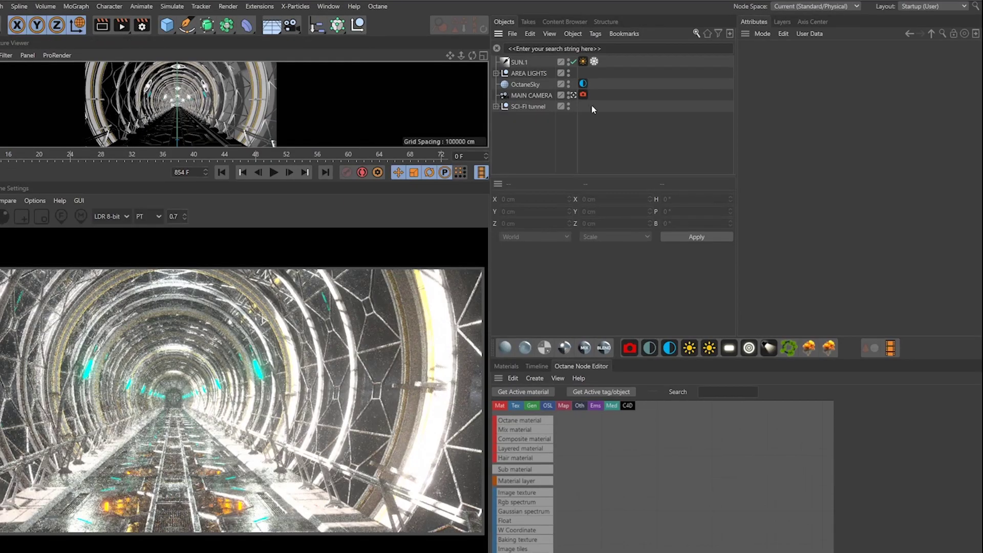
{"action": "left_click", "coordinate": [636, 93]}
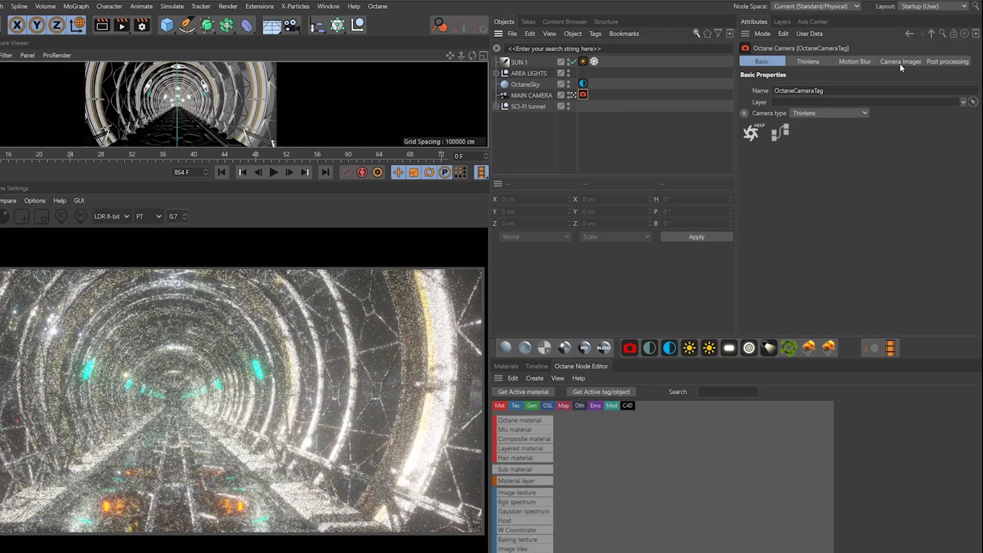
{"action": "left_click", "coordinate": [901, 61]}
{"action": "left_click", "coordinate": [819, 97]}
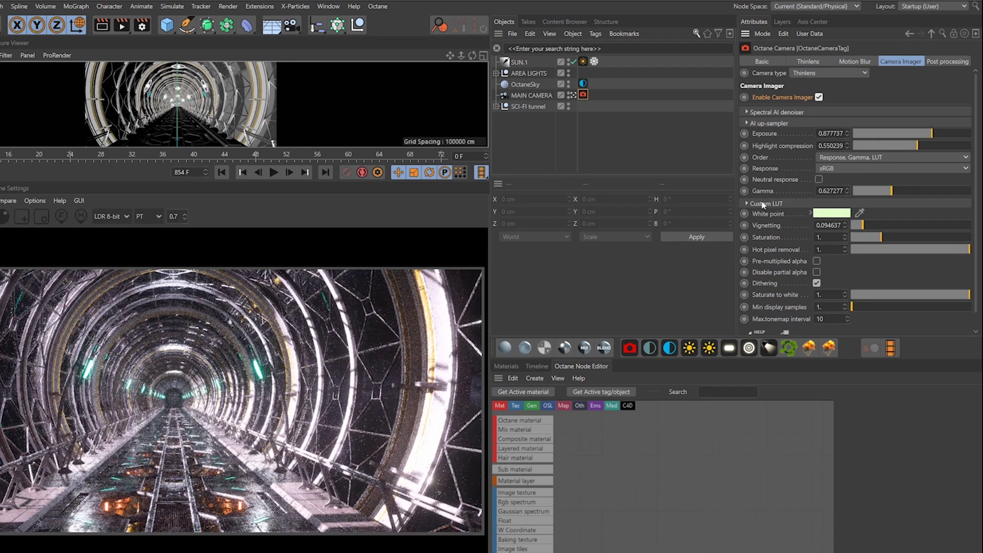
Load the Vision 4 - Rec.709 custom LUT at strength 1 and set the camera's white point to pure white
{"action": "left_click", "coordinate": [764, 204]}
{"action": "left_click", "coordinate": [958, 226]}
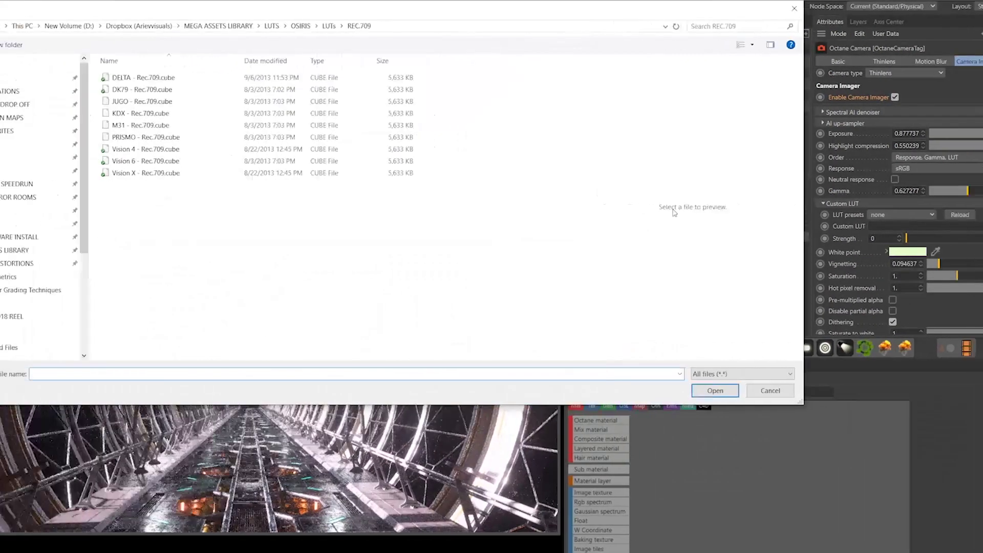
{"action": "double_click", "coordinate": [71, 149]}
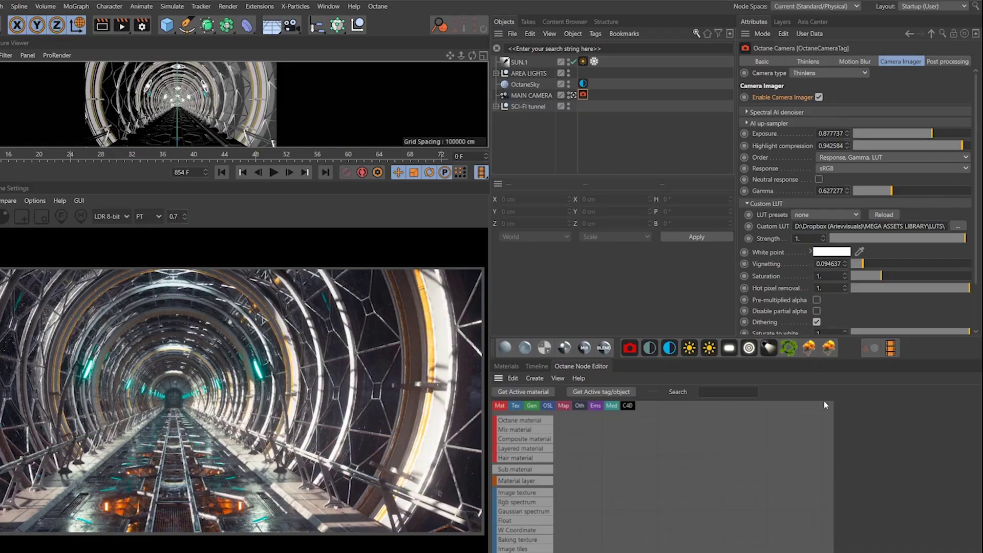
{"action": "left_click", "coordinate": [963, 237]}
{"action": "left_click_drag", "start_coordinate": [798, 246], "coordinate": [802, 258]}
{"action": "left_click", "coordinate": [817, 290]}
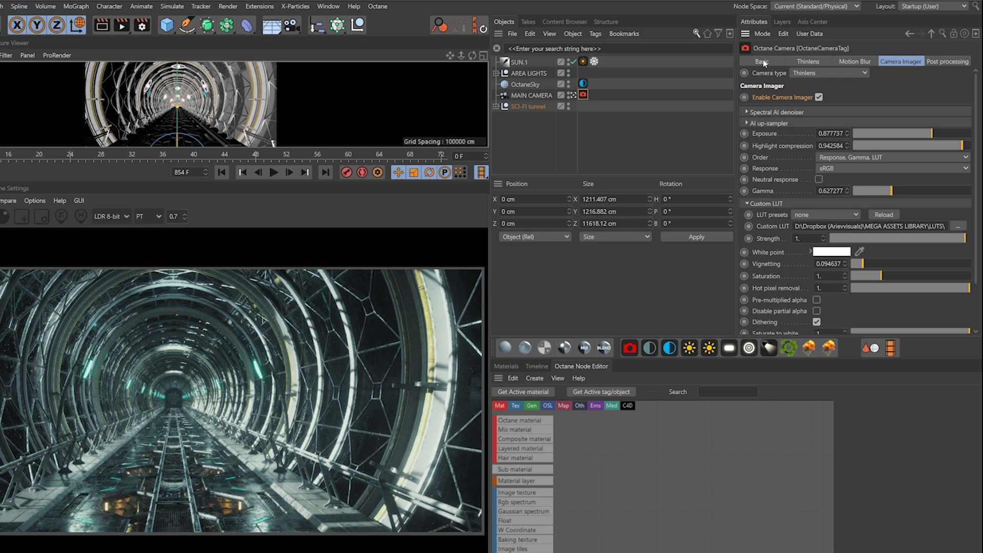
Tint the main camera's white point to a light cyan
{"action": "left_click", "coordinate": [841, 252]}
{"action": "left_click", "coordinate": [856, 251]}
{"action": "left_click_drag", "start_coordinate": [834, 260], "coordinate": [858, 260]}
{"action": "left_click", "coordinate": [821, 290]}
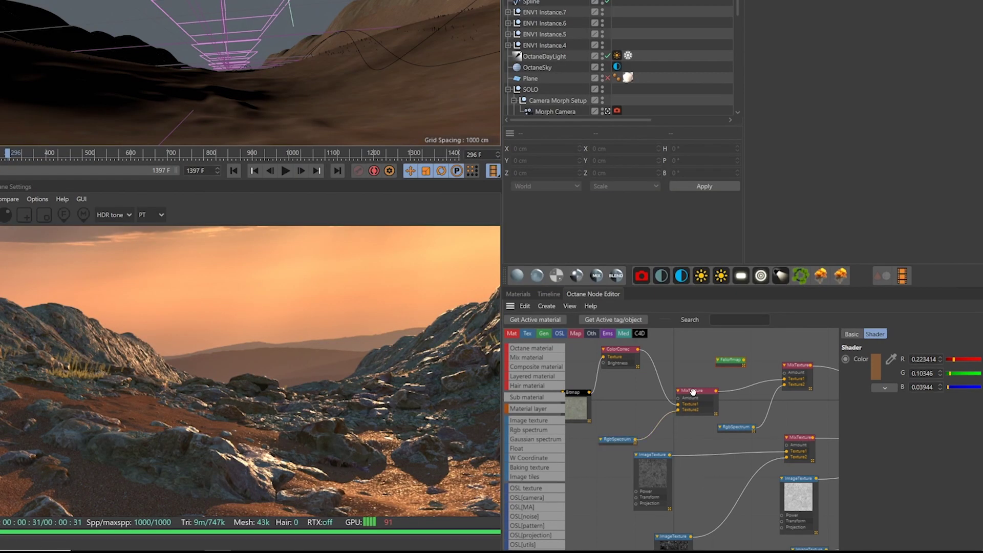
Increase the mix amount of the MixTexture node that blends the color correction with the brown RGB spectrum on the desert terrain
{"action": "left_click", "coordinate": [692, 392]}
{"action": "left_click", "coordinate": [928, 360]}
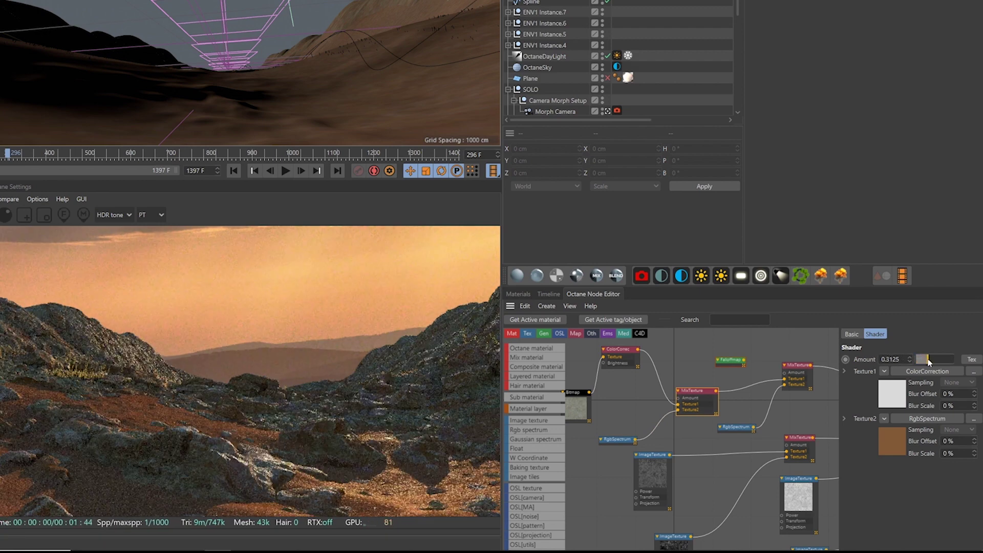
{"action": "left_click_drag", "start_coordinate": [927, 360], "coordinate": [935, 360]}
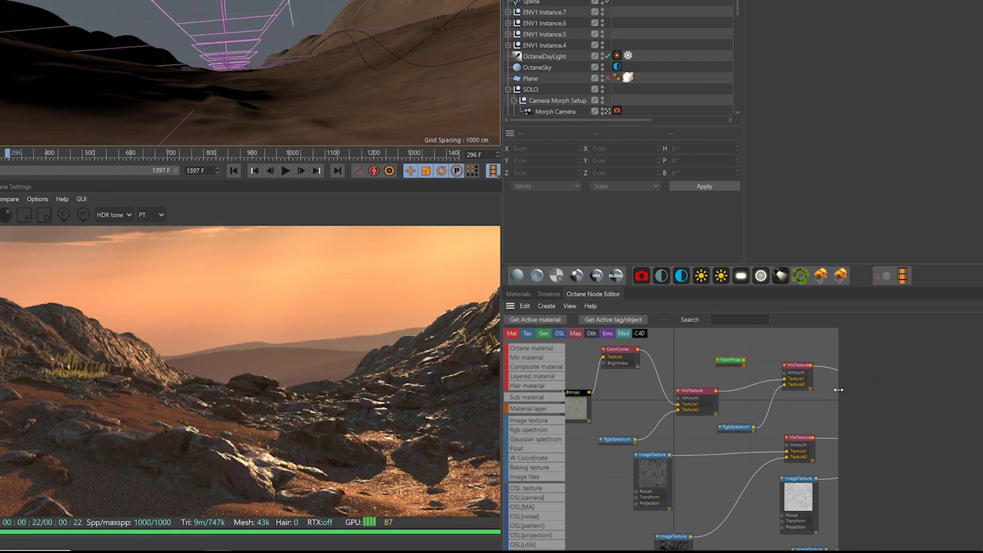
Connect the falloff map to the Amount input of the second MixTexture blending in a brown RGB spectrum, and compare the two renders
{"action": "left_click", "coordinate": [732, 360]}
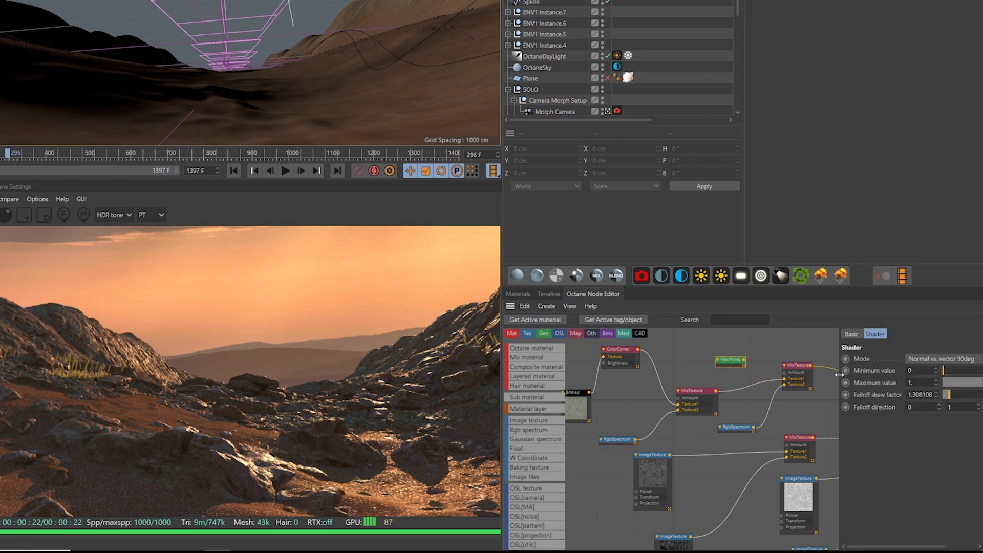
{"action": "left_click_drag", "start_coordinate": [838, 374], "coordinate": [778, 374]}
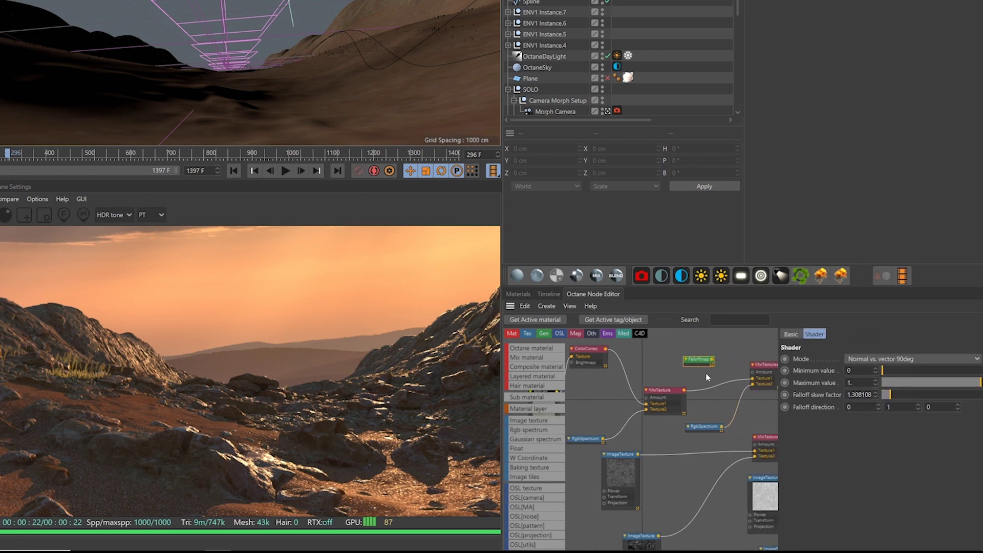
{"action": "middle_click_drag", "start_coordinate": [707, 378], "coordinate": [637, 379]}
{"action": "left_click", "coordinate": [636, 436]}
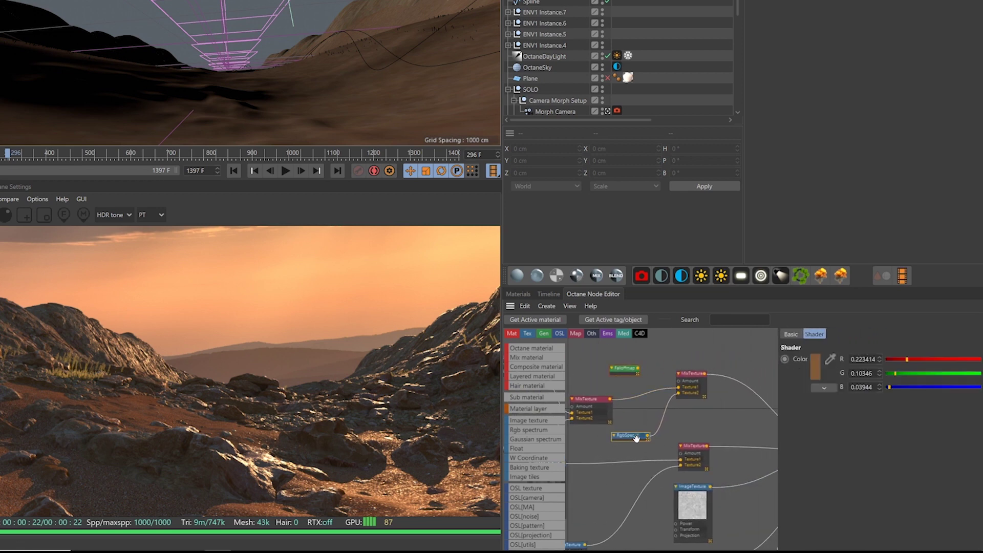
{"action": "left_click_drag", "start_coordinate": [638, 368], "coordinate": [681, 385]}
{"action": "left_click", "coordinate": [680, 385]}
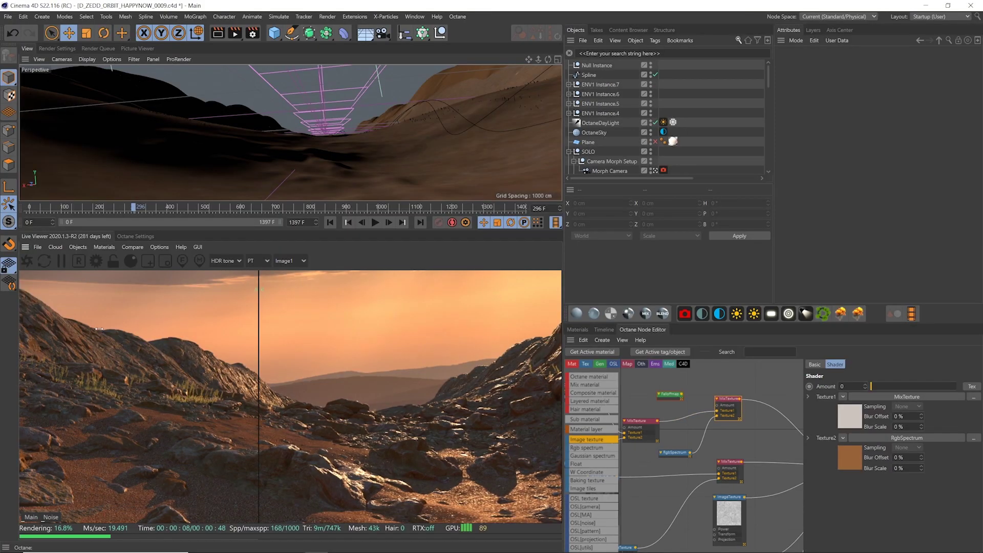
{"action": "left_click_drag", "start_coordinate": [99, 329], "coordinate": [471, 358]}
Change the color of the RGB spectrum driven by the falloff map to a more saturated red with a hue of about 0°
{"action": "left_click", "coordinate": [675, 454]}
{"action": "left_click", "coordinate": [820, 397]}
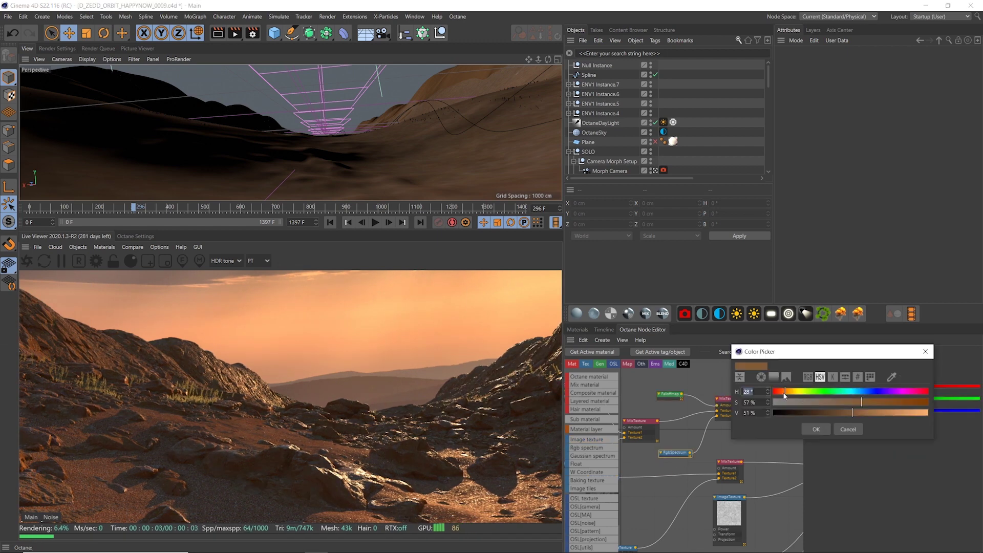
{"action": "left_click_drag", "start_coordinate": [783, 395], "coordinate": [773, 392]}
{"action": "left_click_drag", "start_coordinate": [840, 402], "coordinate": [911, 419]}
{"action": "left_click", "coordinate": [817, 429]}
{"action": "left_click", "coordinate": [670, 394]}
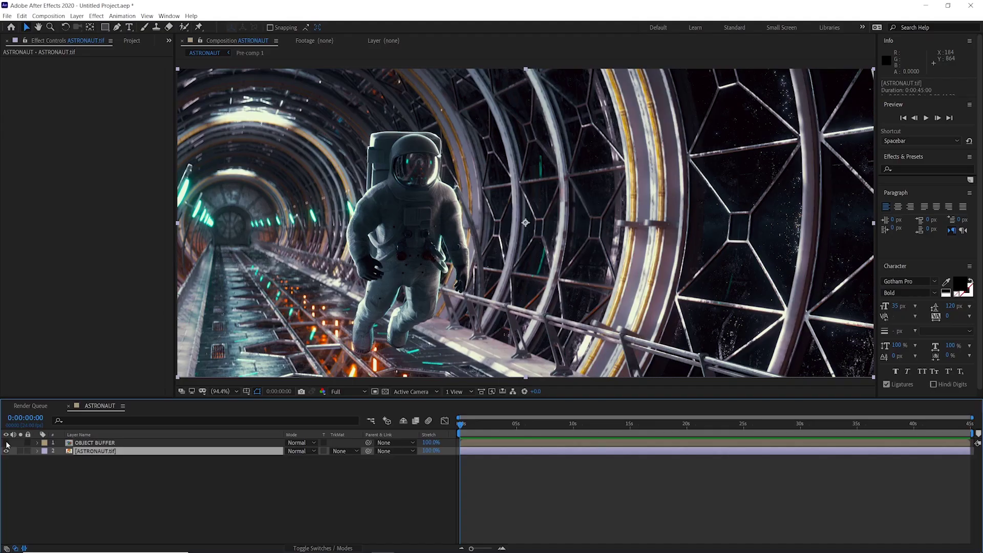
In After Effects, check the OBJECT BUFFER matte, add an adjustment layer above ASTRONAUT.tif and use the buffer as its track matte
{"action": "left_click", "coordinate": [6, 443]}
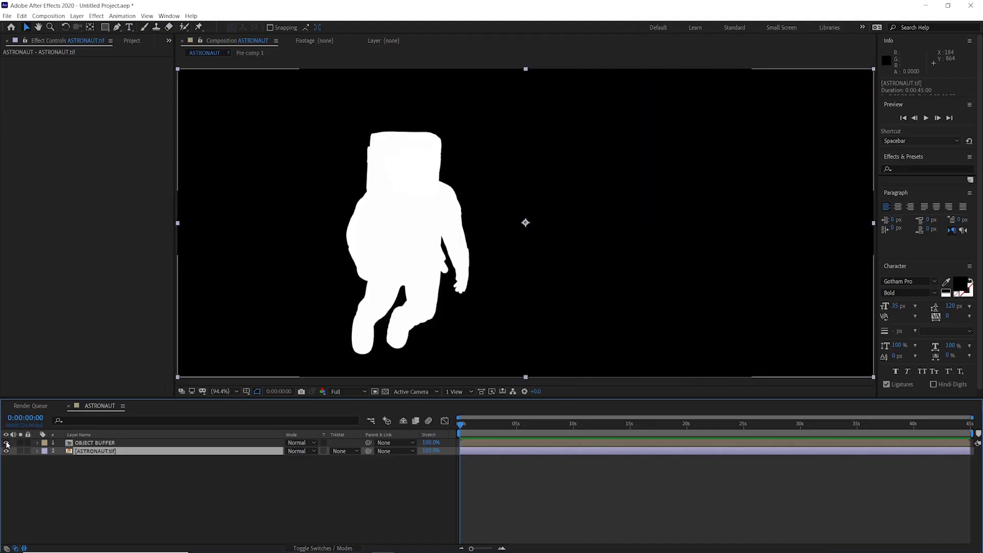
{"action": "left_click", "coordinate": [6, 443]}
{"action": "key", "text": "ctrl+alt+y"}
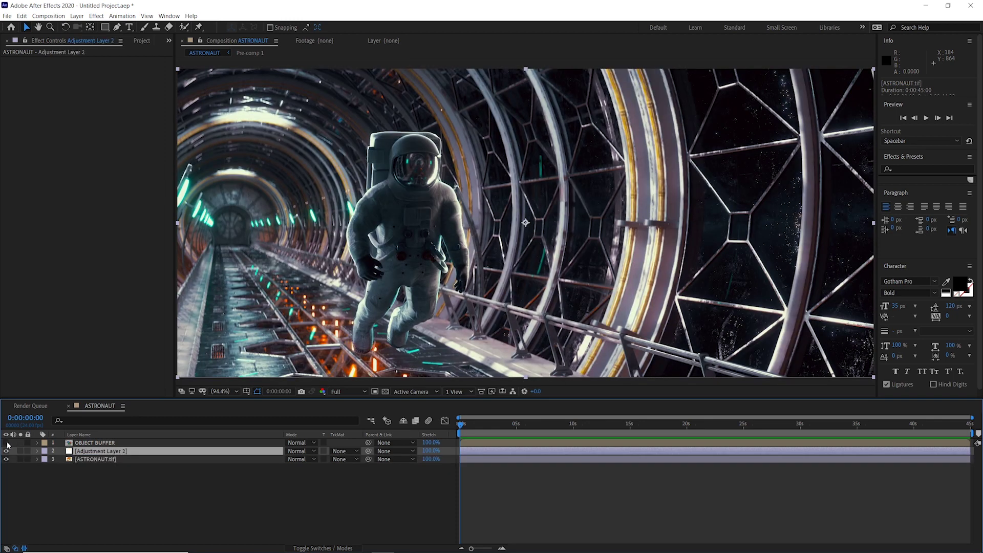
{"action": "left_click", "coordinate": [344, 451]}
{"action": "left_click", "coordinate": [328, 489]}
Apply a Curves effect to the adjustment layer and shape the curve to brighten the lighter tones and darken the shadows
{"action": "key", "text": "ctrl+space"}
{"action": "type", "text": "cu"}
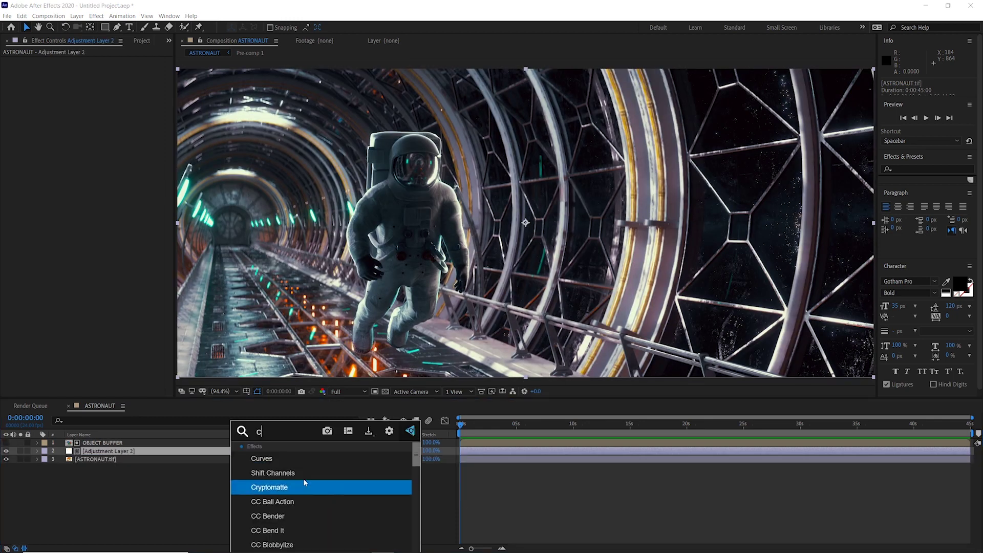
{"action": "left_click", "coordinate": [256, 457]}
{"action": "left_click_drag", "start_coordinate": [81, 158], "coordinate": [70, 137]}
{"action": "left_click_drag", "start_coordinate": [44, 174], "coordinate": [46, 183]}
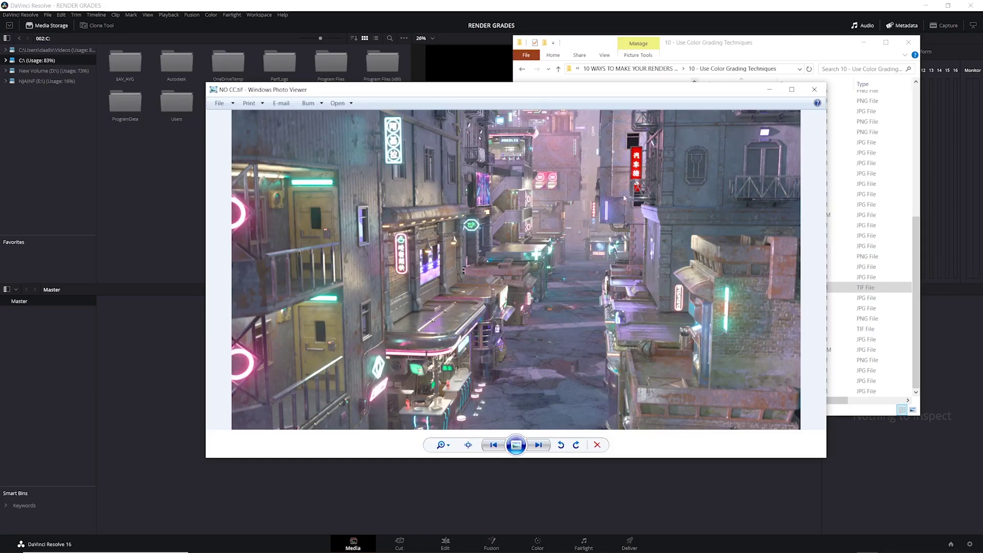
In DaVinci Resolve, close the image preview and import NO CC.tif into the RENDER GRADES media pool
{"action": "left_click", "coordinate": [814, 89]}
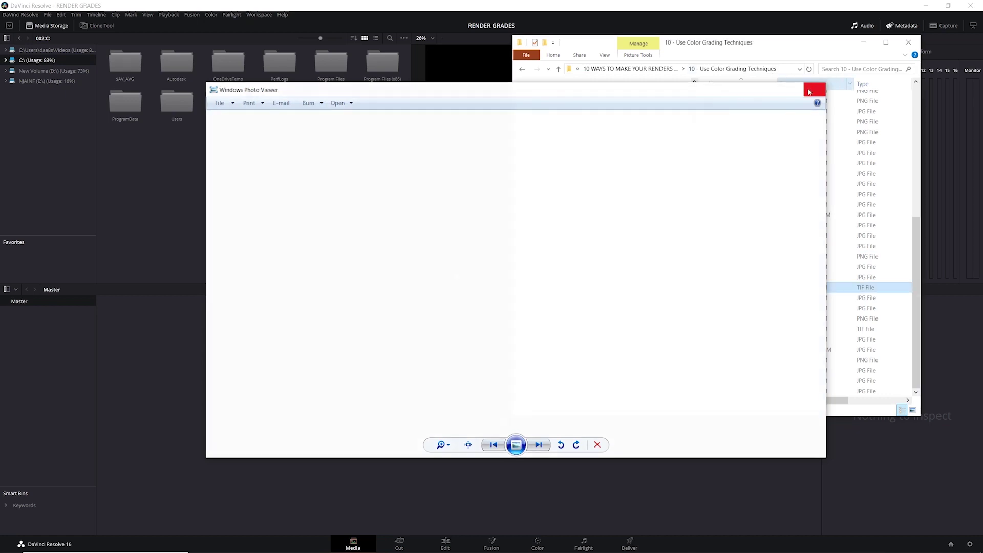
{"action": "left_click_drag", "start_coordinate": [395, 407], "coordinate": [385, 403]}
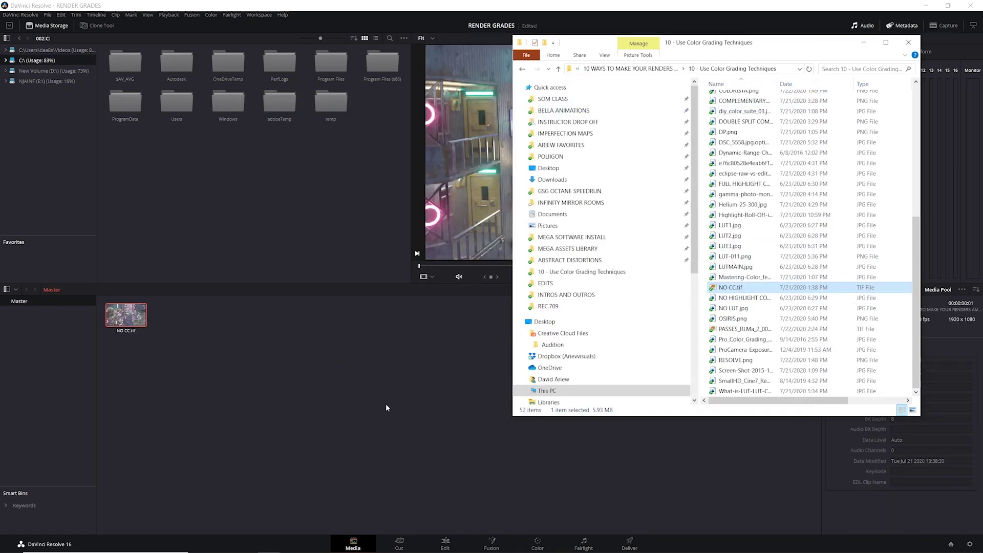
{"action": "left_click", "coordinate": [386, 404]}
Place NO CC.tif on a new timeline and open the clip for color grading
{"action": "left_click", "coordinate": [399, 544]}
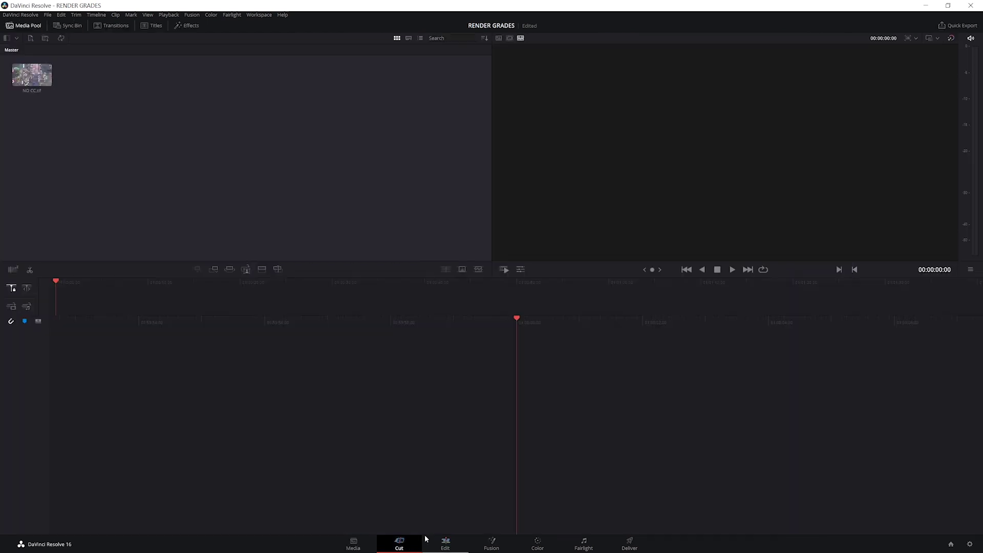
{"action": "left_click_drag", "start_coordinate": [28, 77], "coordinate": [171, 293]}
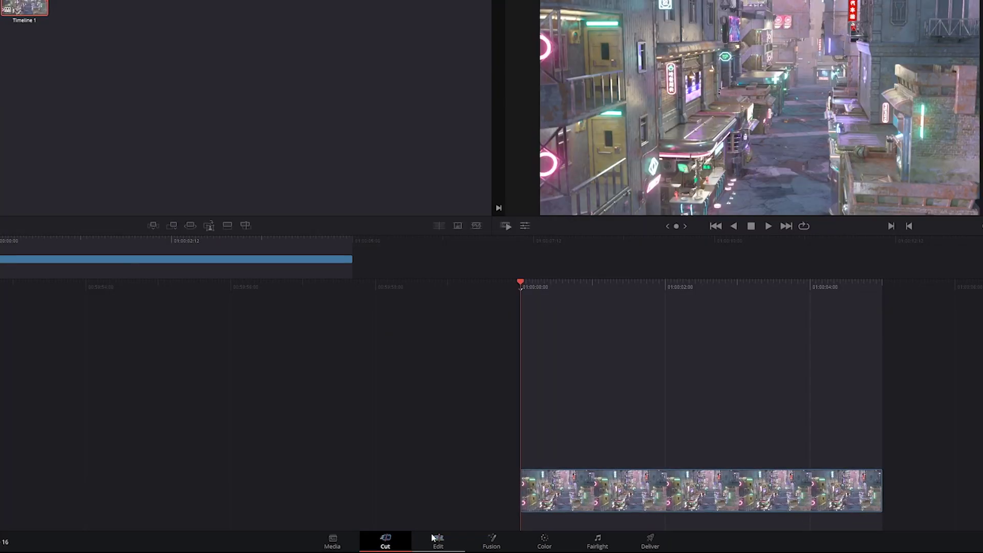
{"action": "left_click", "coordinate": [551, 543]}
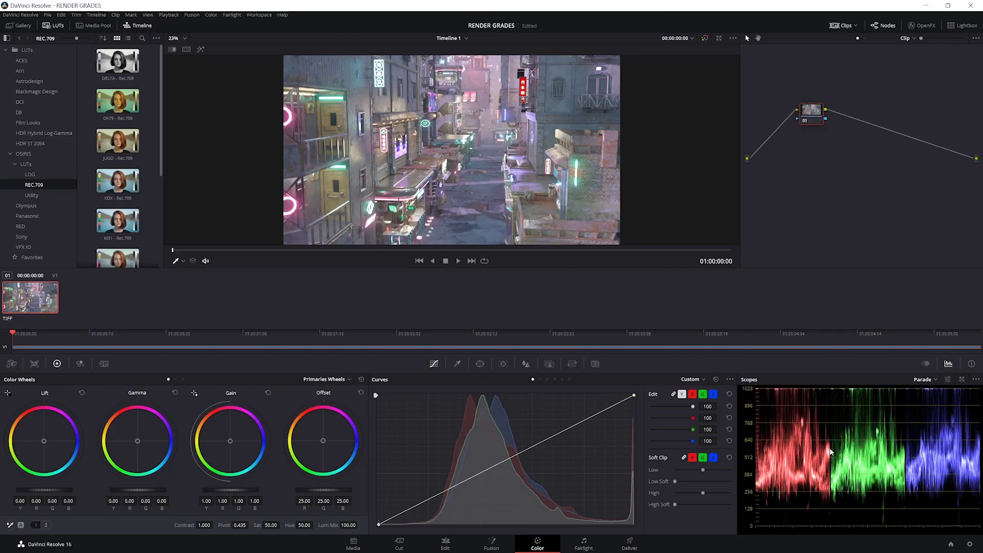
Darken the first node by lowering the Lift to about -0.11 and the Gamma to about -0.09
{"action": "scroll", "coordinate": [70, 449], "scroll_direction": "down", "scroll_amount": 2}
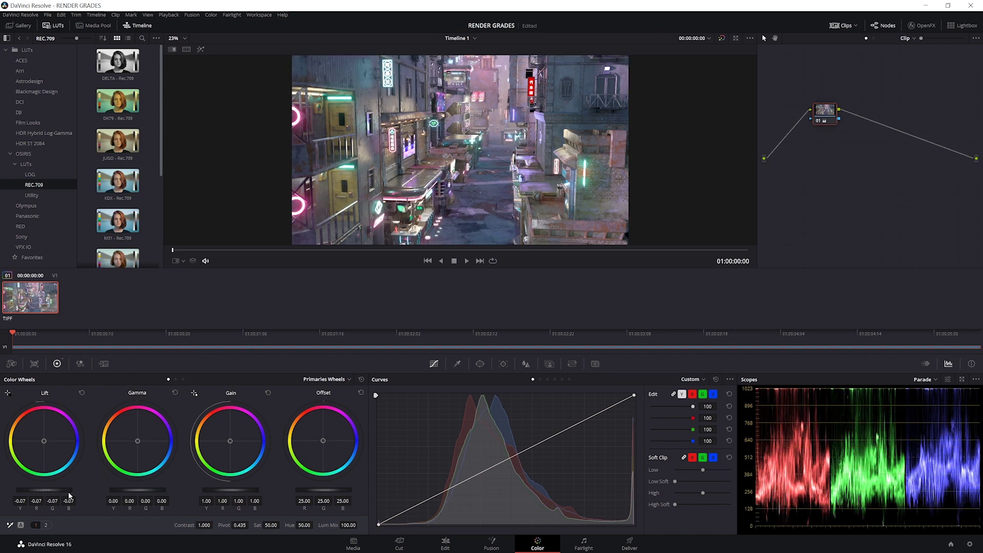
{"action": "left_click_drag", "start_coordinate": [69, 495], "coordinate": [56, 496]}
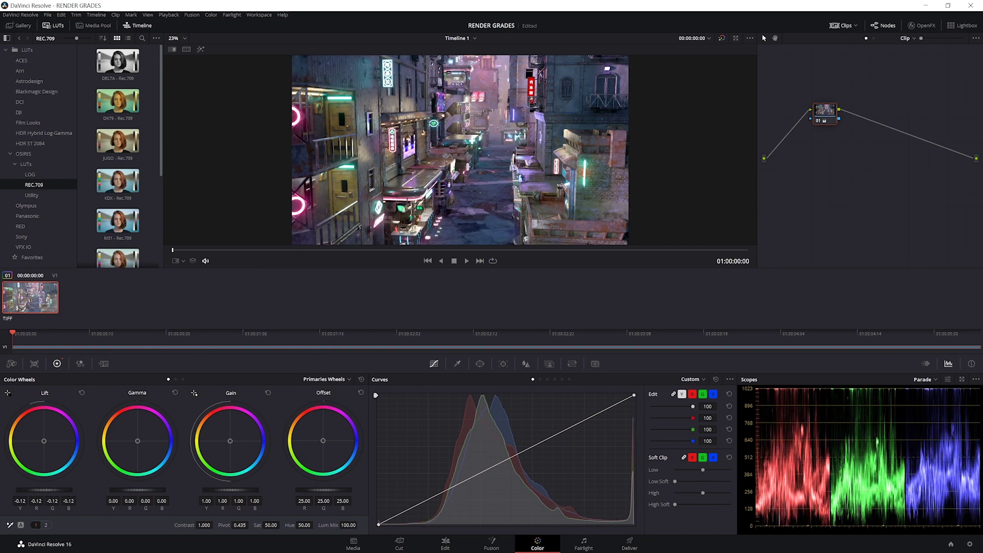
{"action": "scroll", "coordinate": [175, 476], "scroll_direction": "down", "scroll_amount": 1}
{"action": "left_click_drag", "start_coordinate": [160, 491], "coordinate": [140, 491]}
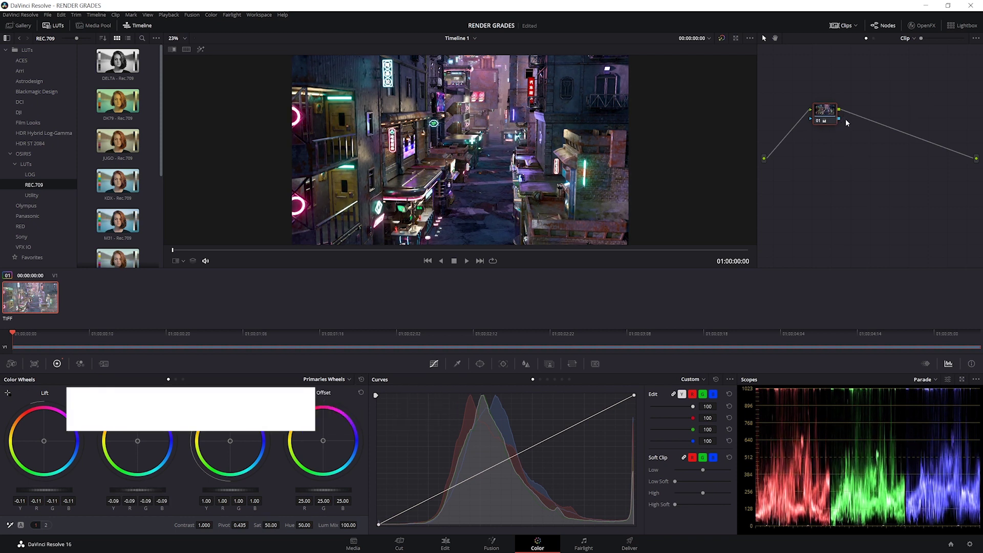
Add a second serial node and apply the Vision 4 - Rec.709 LUT to it
{"action": "key", "text": "alt+s"}
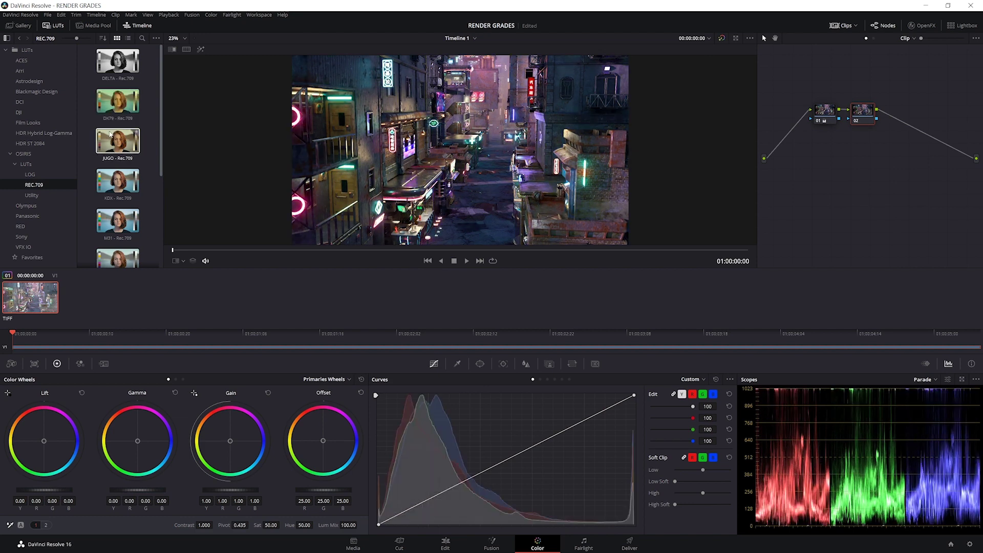
{"action": "scroll", "coordinate": [113, 183], "scroll_direction": "down", "scroll_amount": 3}
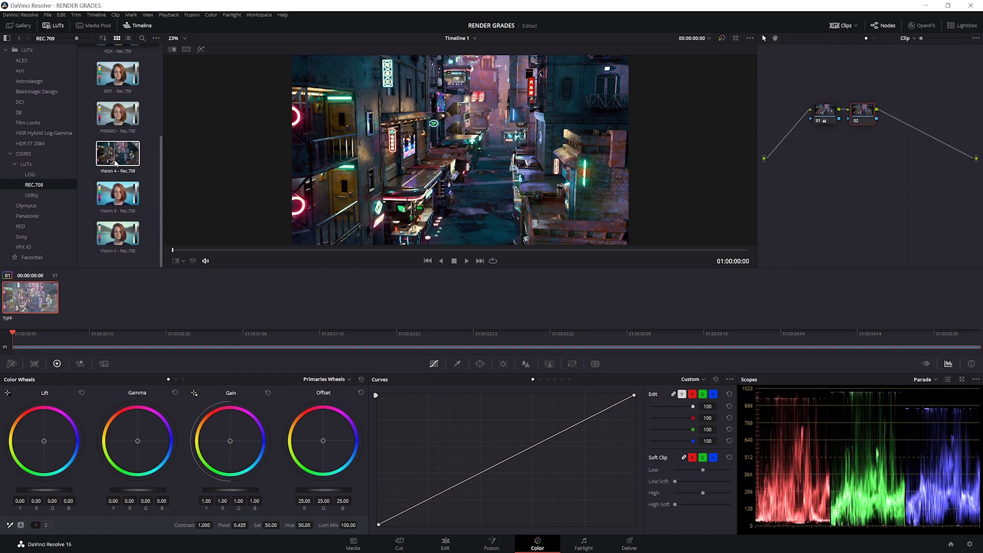
{"action": "left_click", "coordinate": [111, 158]}
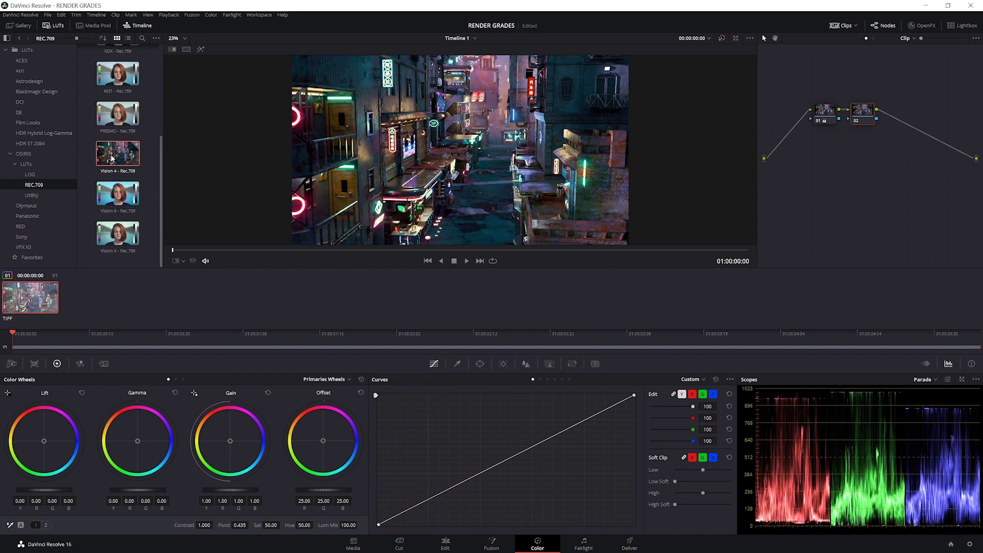
{"action": "left_click_drag", "start_coordinate": [112, 158], "coordinate": [863, 114]}
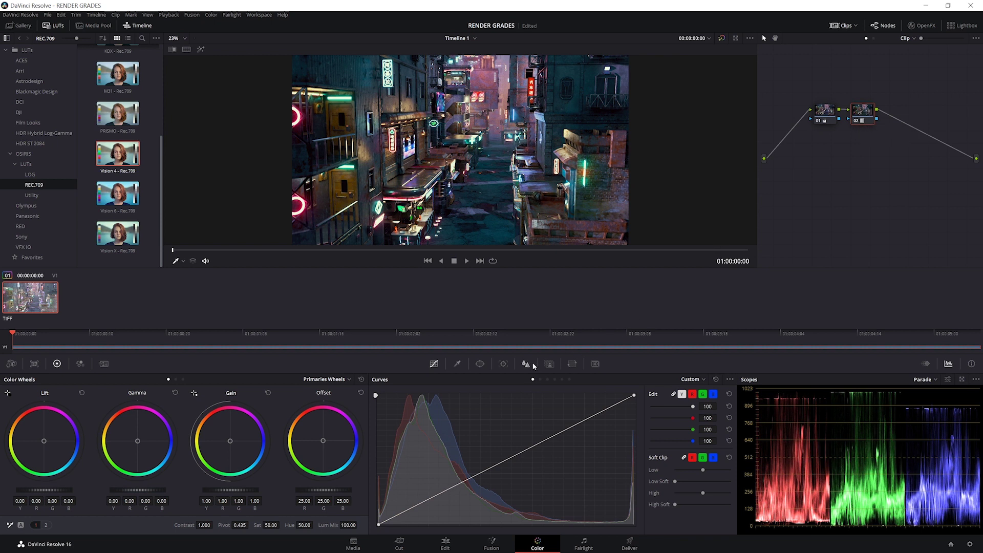
Try reducing the LUT node's key output gain to about 0.71, and reset the gain to its default
{"action": "left_click", "coordinate": [549, 364]}
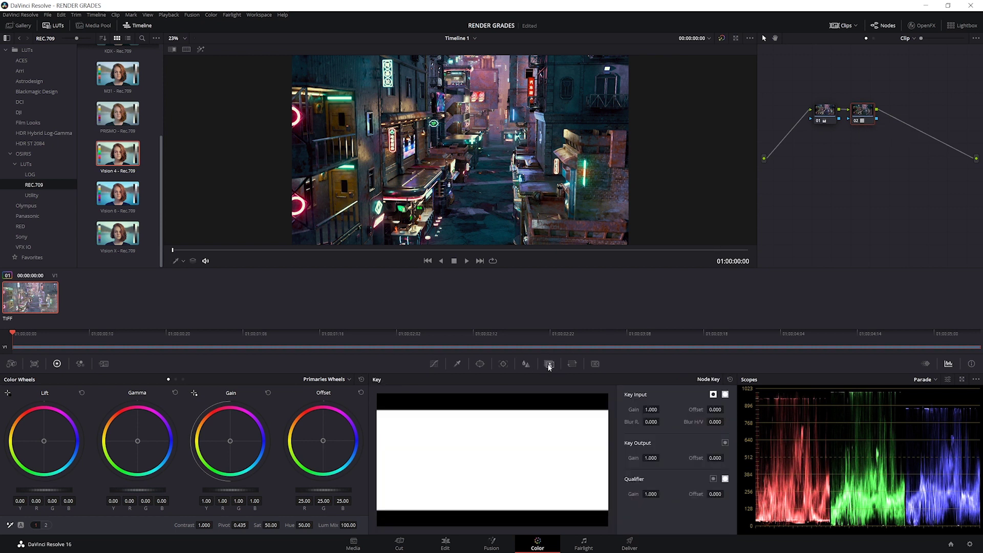
{"action": "mouse_move", "coordinate": [651, 457]}
{"action": "left_mouse_down"}
{"action": "mouse_move", "coordinate": [599, 458]}
{"action": "mouse_move", "coordinate": [679, 452]}
{"action": "mouse_move", "coordinate": [642, 462]}
{"action": "left_mouse_up"}
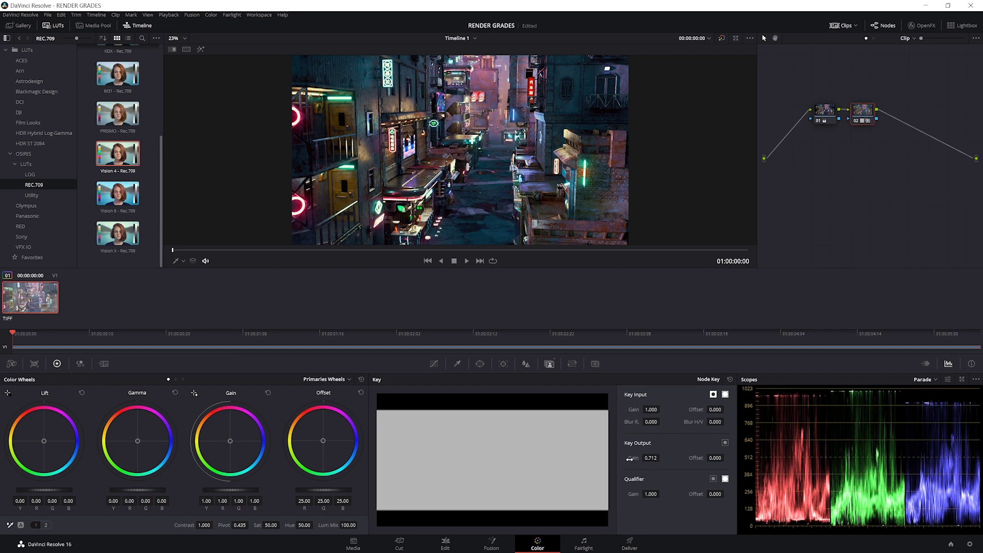
{"action": "double_click", "coordinate": [629, 458]}
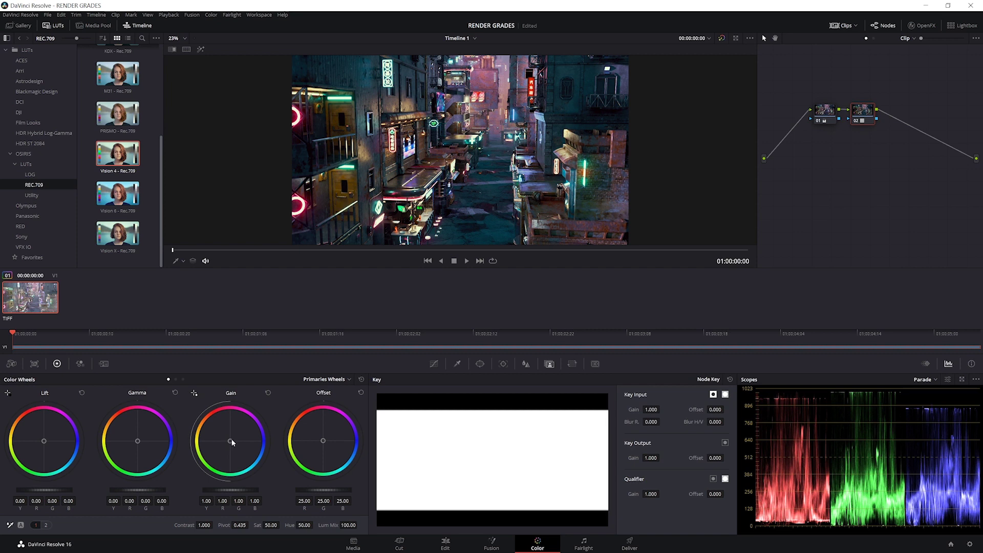
Try tinting the LUT node toward blue with the Gain and Gamma wheels, resetting the color adjustment after each attempt
{"action": "left_click_drag", "start_coordinate": [232, 442], "coordinate": [236, 441]}
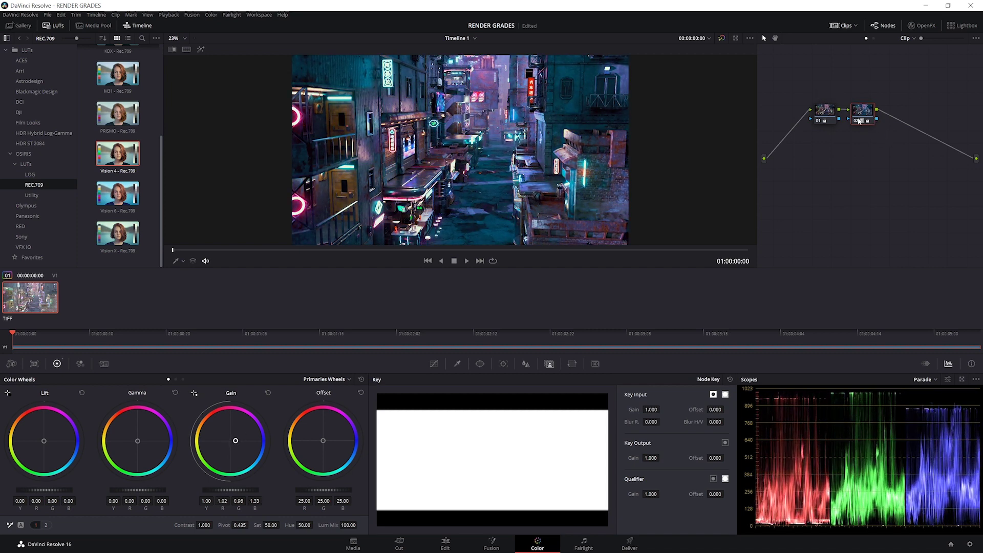
{"action": "key", "text": "shift+Home"}
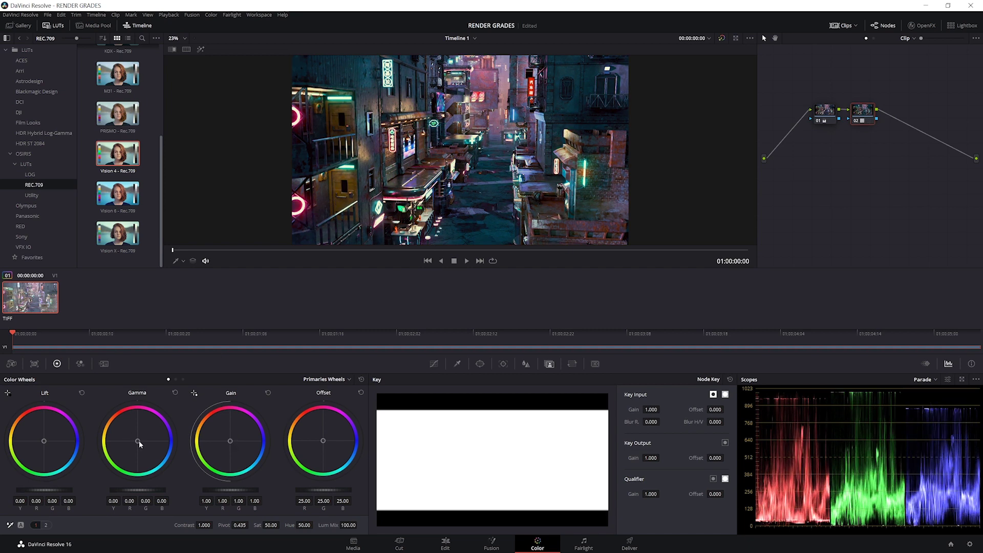
{"action": "left_click_drag", "start_coordinate": [138, 443], "coordinate": [142, 441]}
{"action": "left_click_drag", "start_coordinate": [141, 439], "coordinate": [148, 440]}
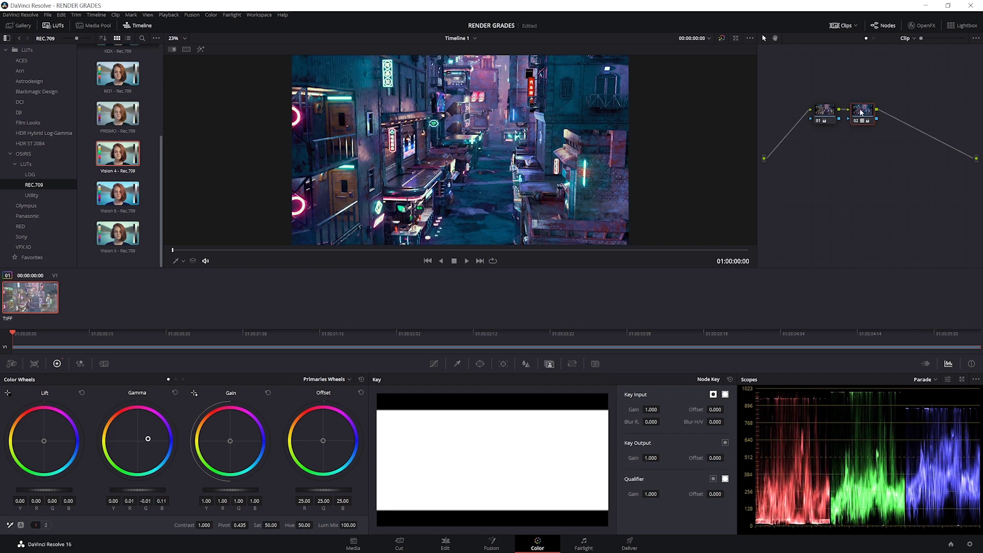
{"action": "key", "text": "shift+Home"}
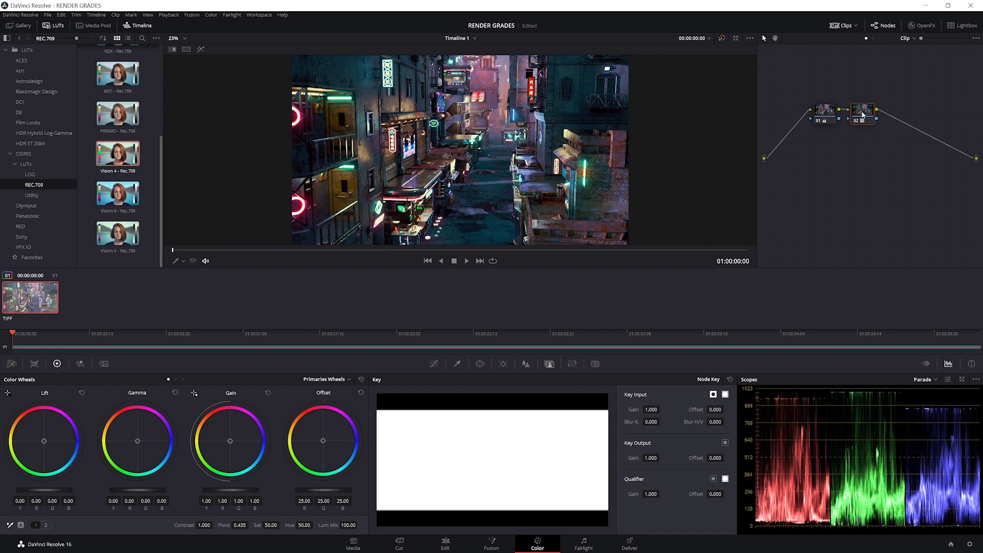
Add a third serial node, shift its Gain to red 1.03, green 0.98 and blue 1.12, and compare with the node disabled
{"action": "key", "text": "alt+s"}
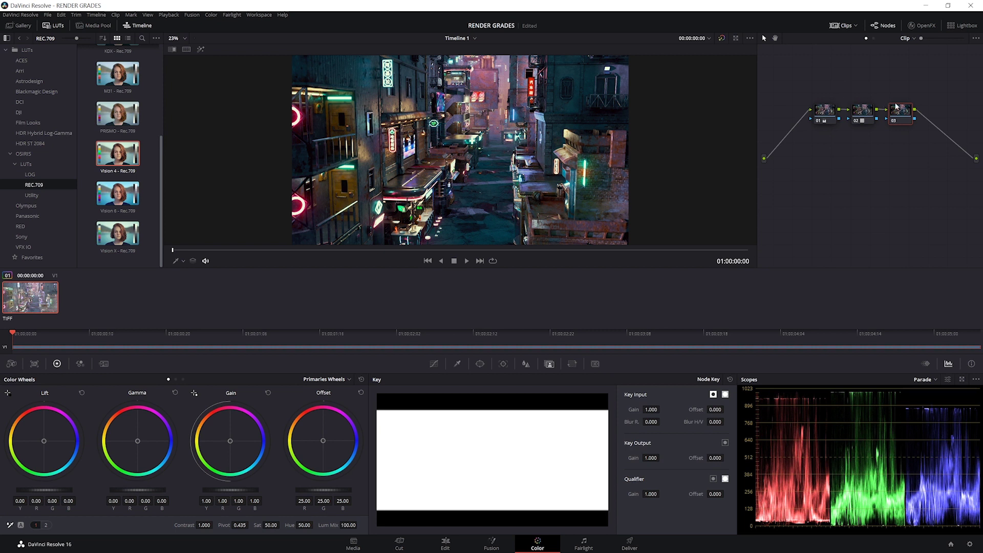
{"action": "left_click_drag", "start_coordinate": [232, 446], "coordinate": [234, 439]}
{"action": "double_click", "coordinate": [233, 440]}
{"action": "left_click_drag", "start_coordinate": [230, 441], "coordinate": [232, 441]}
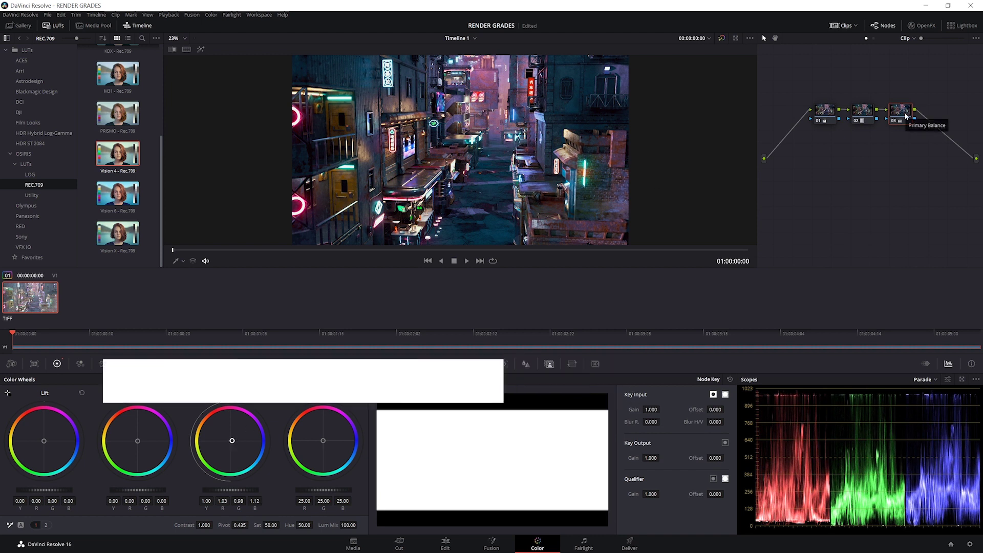
{"action": "key", "text": "ctrl+d"}
{"action": "key", "text": "ctrl+d"}
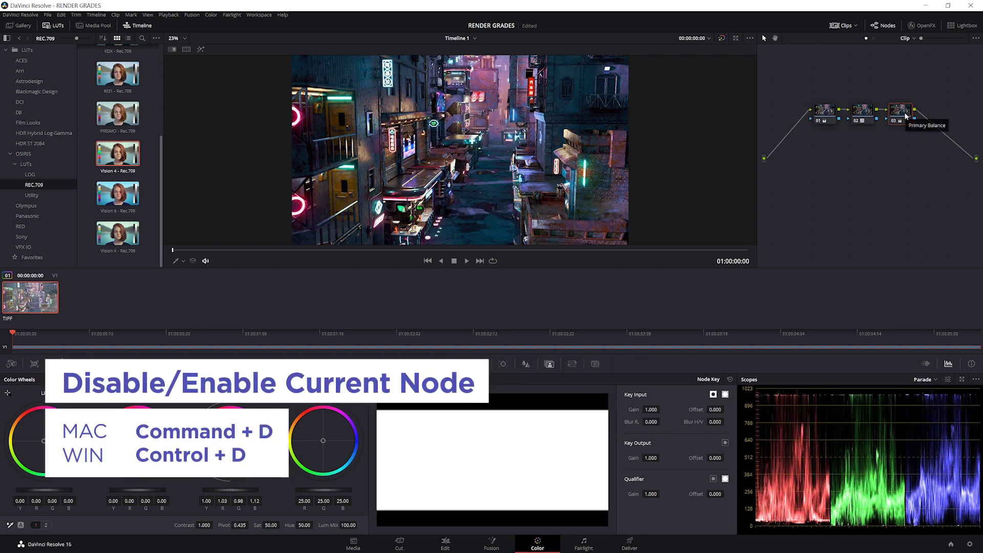
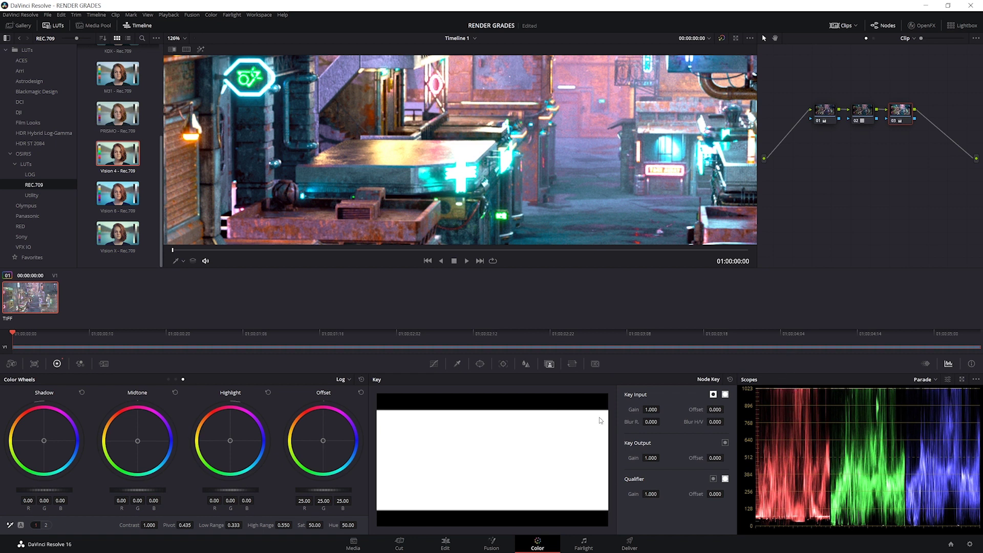
Lower the log Highlight level of node 03 to -0.59
{"action": "left_click_drag", "start_coordinate": [248, 491], "coordinate": [207, 490]}
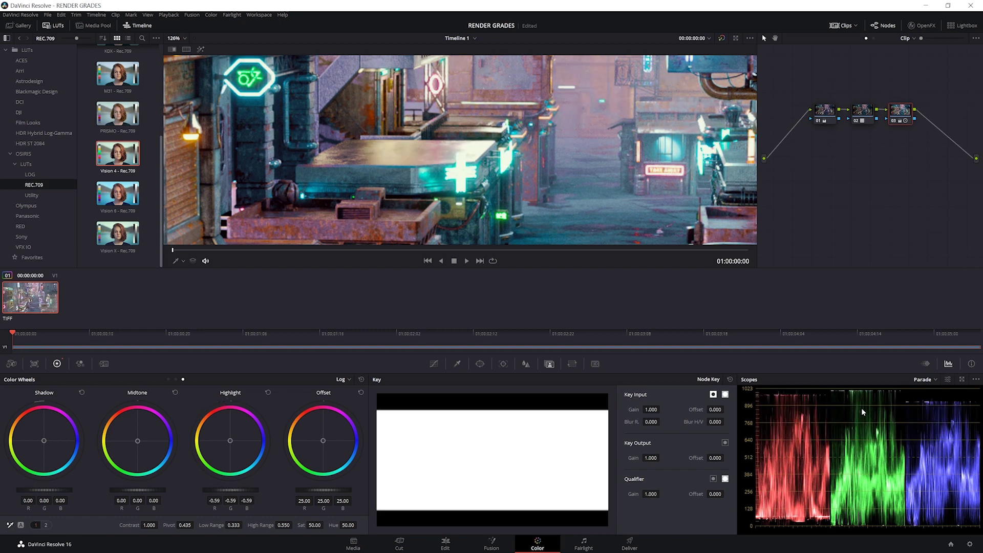
Try lowering the primary Gain of node 03 to 1.32, undo it and return to the log wheels
{"action": "left_click", "coordinate": [342, 380]}
{"action": "left_click", "coordinate": [349, 399]}
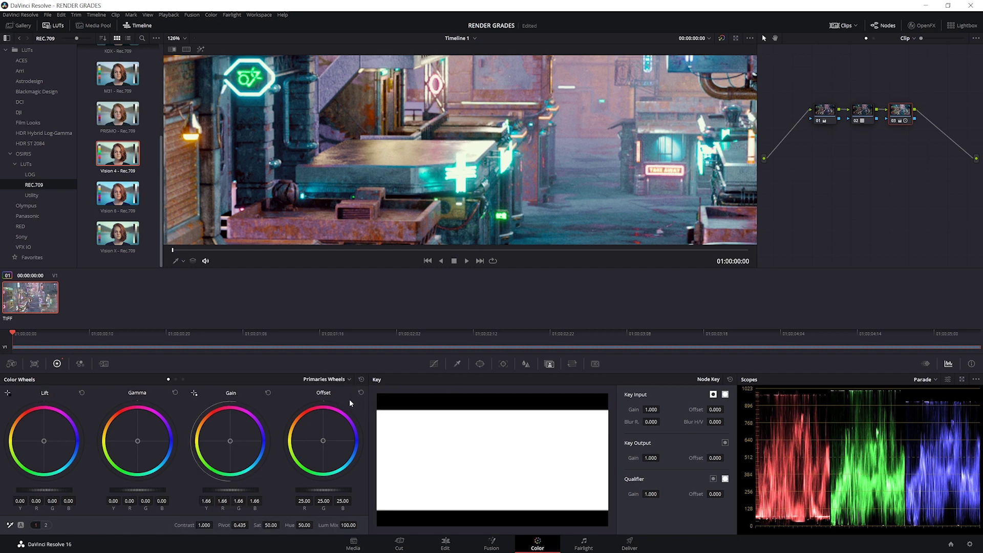
{"action": "left_click_drag", "start_coordinate": [250, 492], "coordinate": [230, 490]}
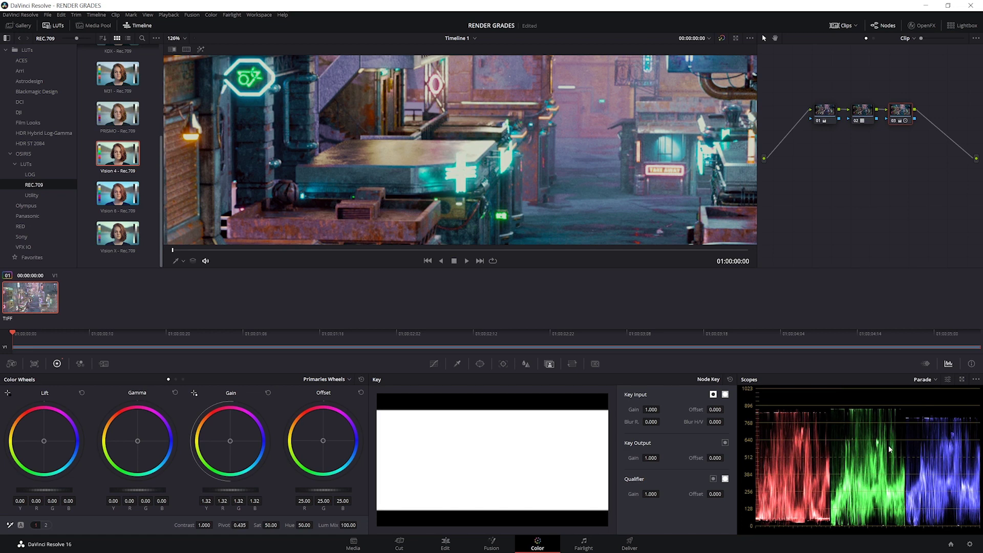
{"action": "key", "text": "ctrl+z"}
{"action": "left_click", "coordinate": [349, 380]}
{"action": "left_click", "coordinate": [318, 419]}
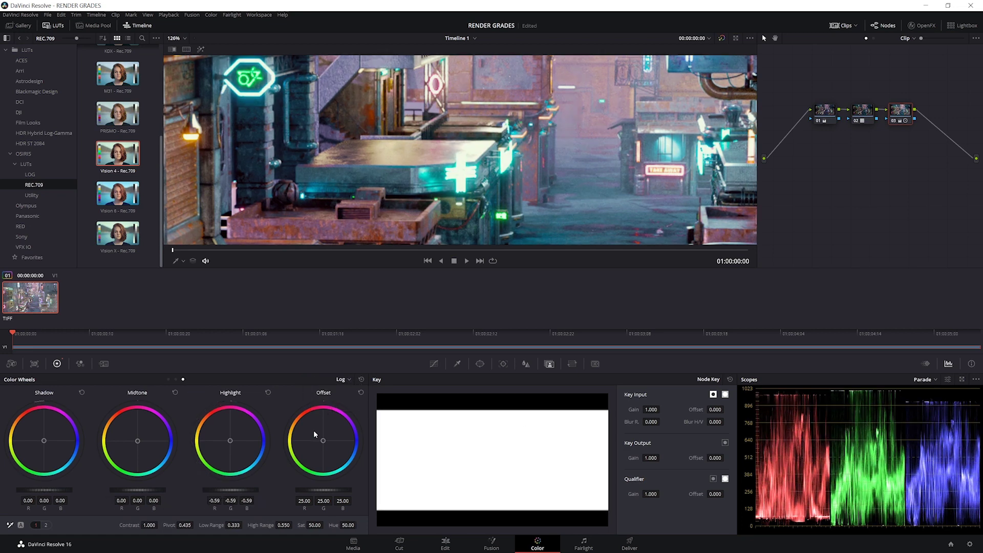
Try lowering the log Midtone level of node 03 to -0.38, and undo the adjustment
{"action": "key", "text": "ctrl+z"}
{"action": "key", "text": "ctrl+z"}
{"action": "key", "text": "ctrl+z"}
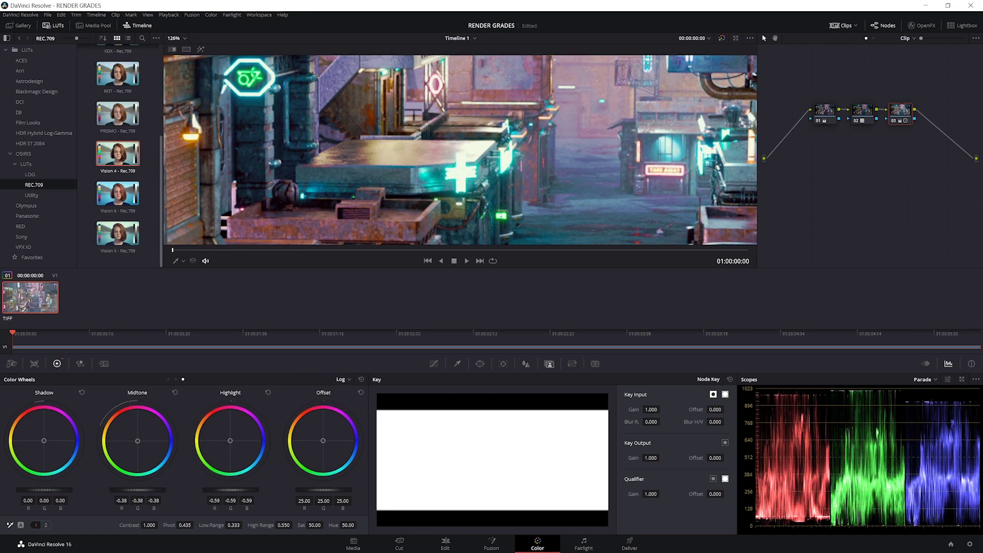
{"action": "key", "text": "ctrl+z"}
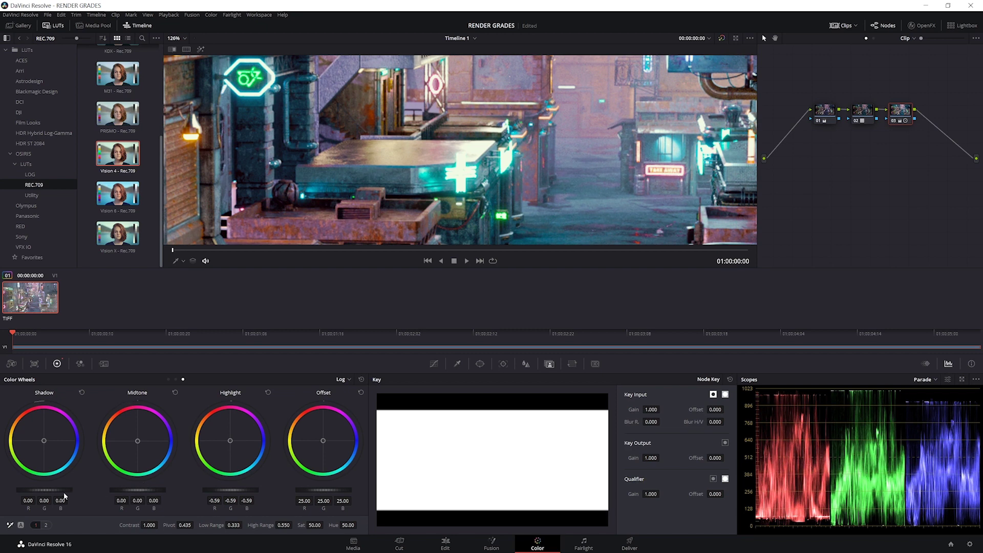
Lift the blacks of node 03 by raising the log Shadow level to 0.13
{"action": "left_click_drag", "start_coordinate": [44, 490], "coordinate": [59, 490]}
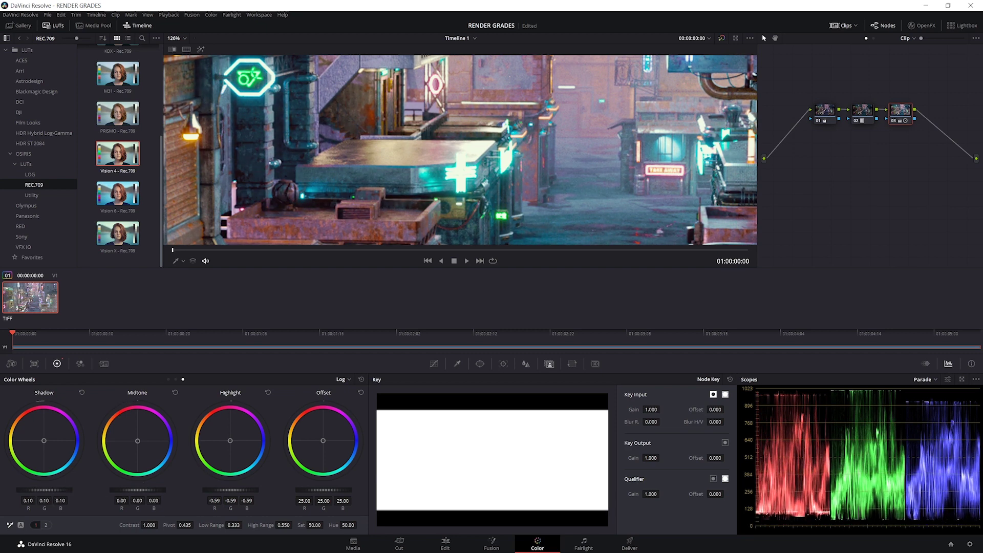
{"action": "scroll", "coordinate": [476, 187], "scroll_direction": "down", "scroll_amount": 3}
{"action": "scroll", "coordinate": [477, 187], "scroll_direction": "down", "scroll_amount": 6}
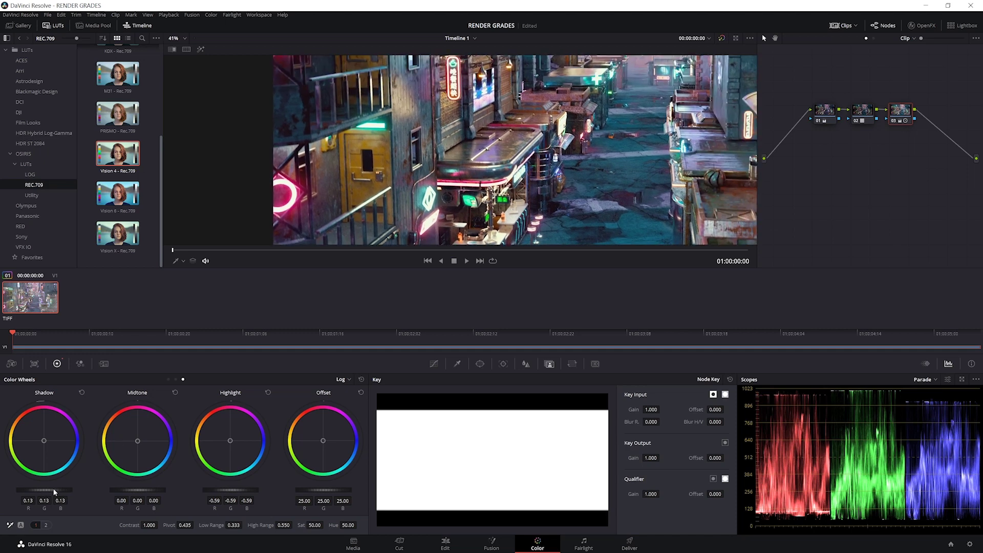
Try darkening the log Shadow level of node 03 to -0.09, and undo that change
{"action": "left_click_drag", "start_coordinate": [54, 487], "coordinate": [36, 491]}
{"action": "scroll", "coordinate": [351, 108], "scroll_direction": "down", "scroll_amount": 3}
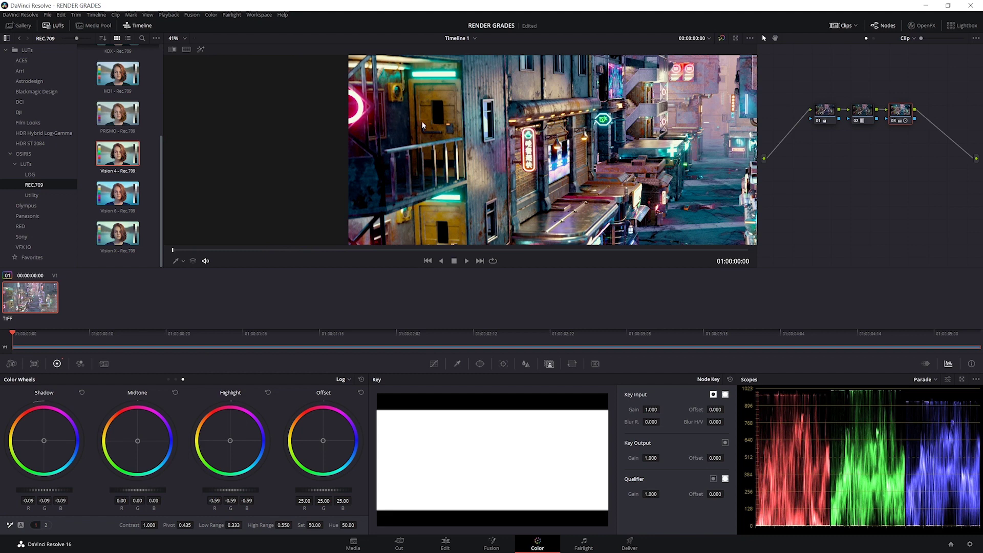
{"action": "key", "text": "ctrl+z"}
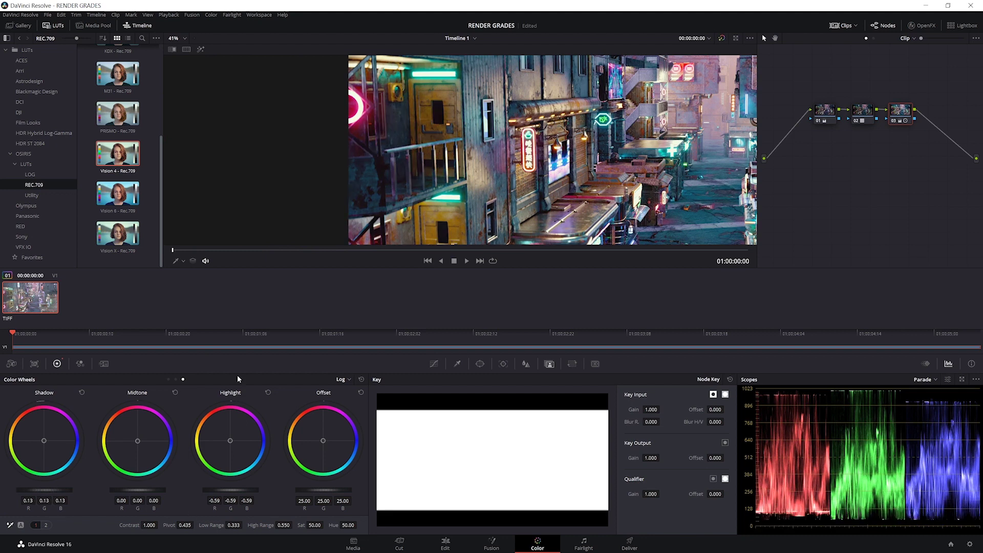
Compare the primary wheel settings of node 03 with its log wheel settings
{"action": "scroll", "coordinate": [586, 183], "scroll_direction": "right", "scroll_amount": 3}
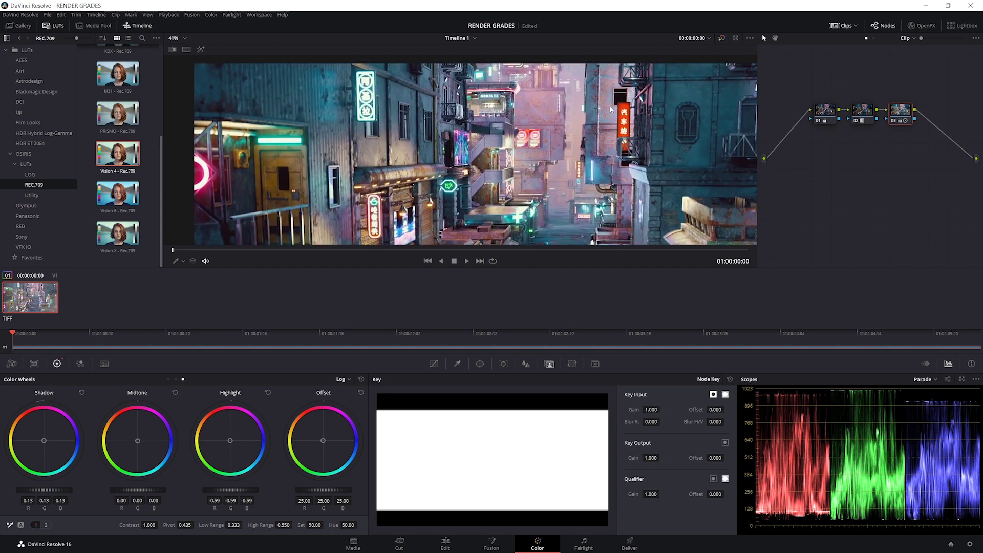
{"action": "left_click", "coordinate": [341, 379]}
{"action": "left_click", "coordinate": [358, 387]}
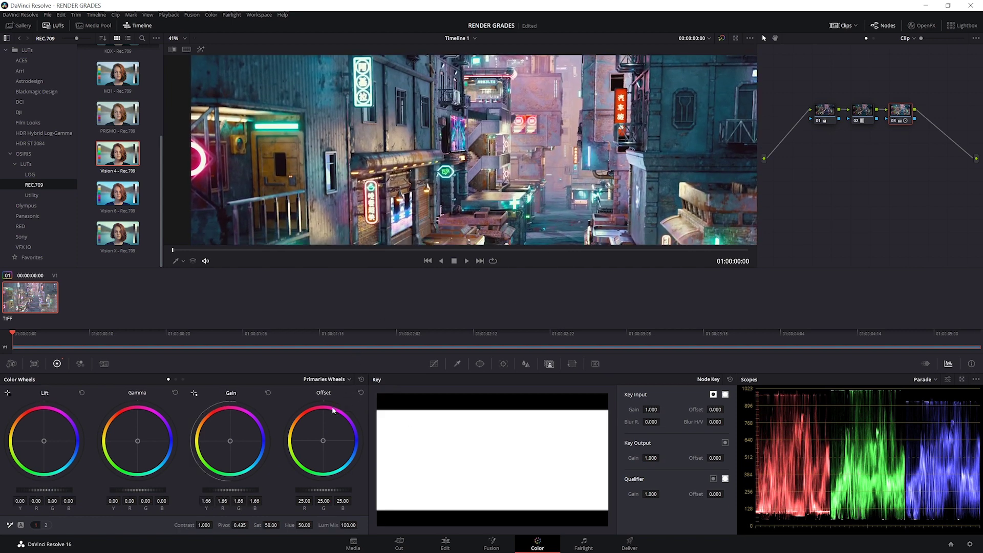
{"action": "left_click", "coordinate": [316, 379]}
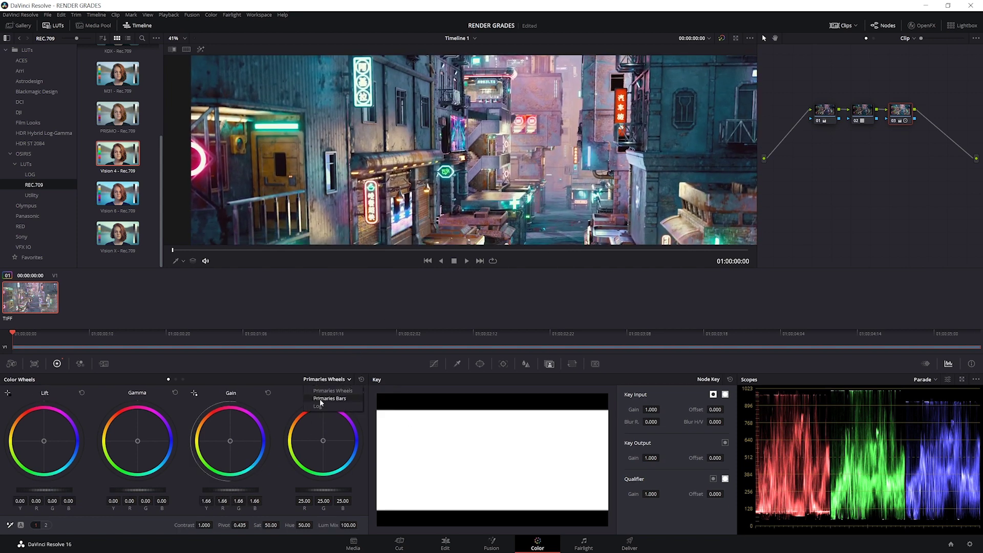
{"action": "left_click", "coordinate": [317, 409]}
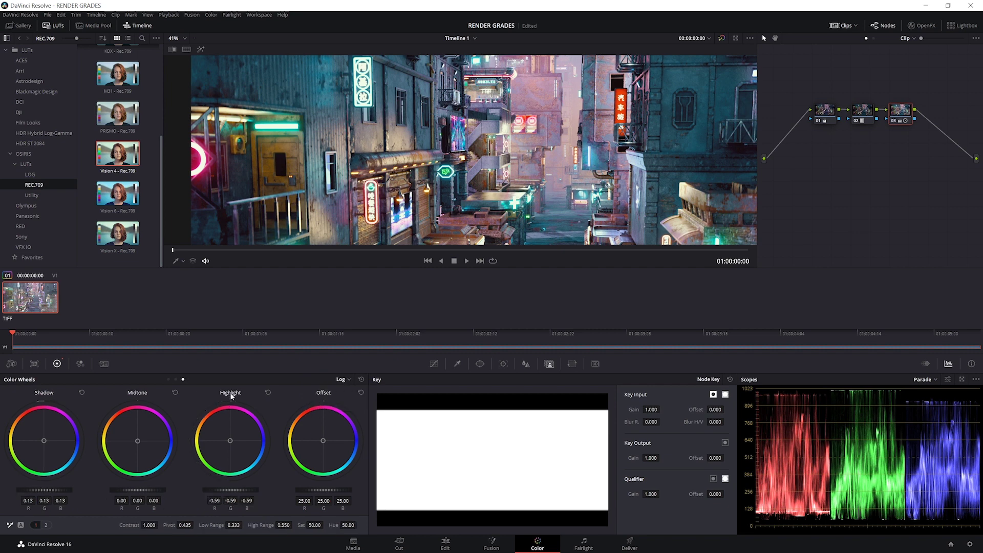
{"action": "scroll", "coordinate": [624, 261], "scroll_direction": "down", "scroll_amount": 2}
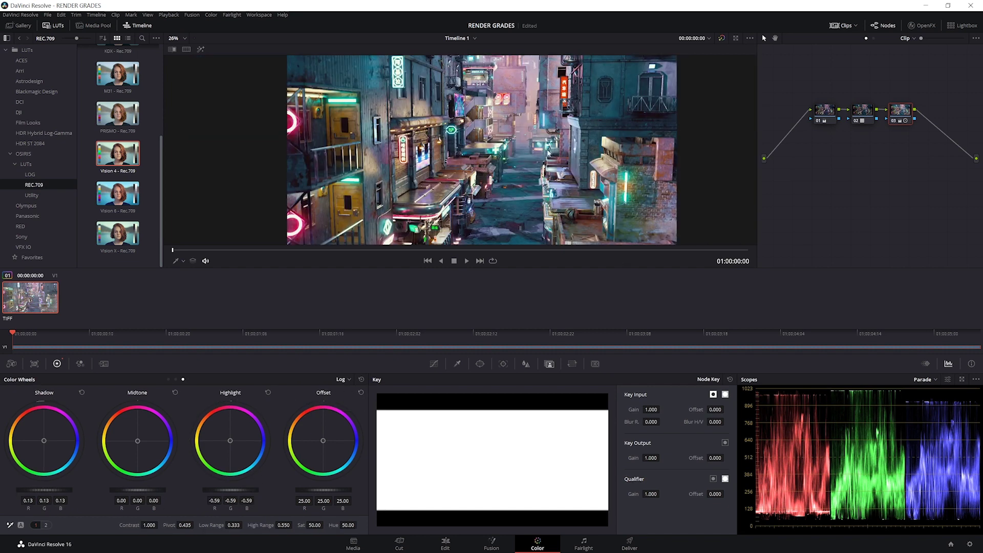
Darken the midtones of node 03 by lowering the primary Gamma to -0.09
{"action": "left_click", "coordinate": [343, 380]}
{"action": "left_click", "coordinate": [365, 391]}
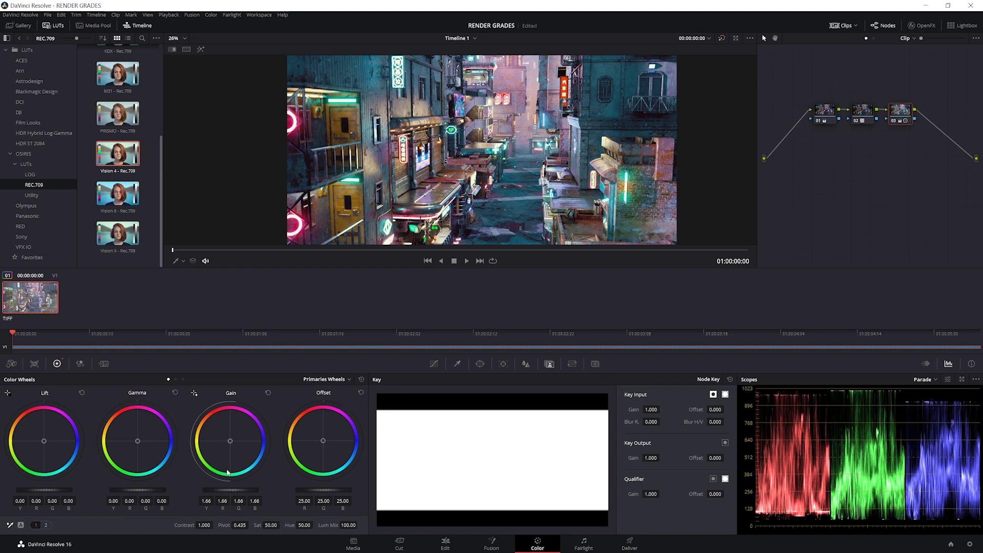
{"action": "left_click_drag", "start_coordinate": [159, 490], "coordinate": [141, 490]}
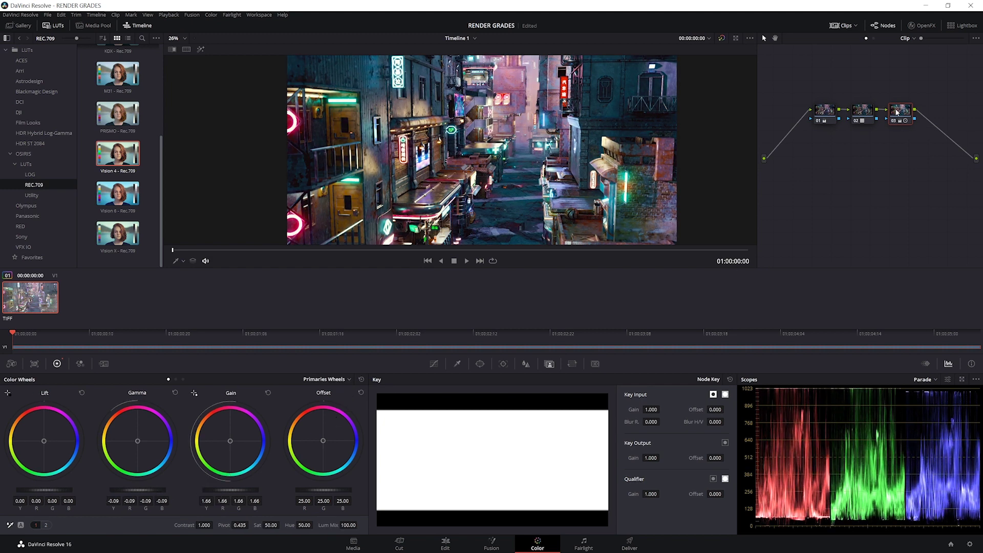
Compare the image with and without the grade of node 03 by disabling and re-enabling the node several times
{"action": "key", "text": "ctrl+d"}
{"action": "key", "text": "ctrl+d"}
{"action": "key", "text": "ctrl+d"}
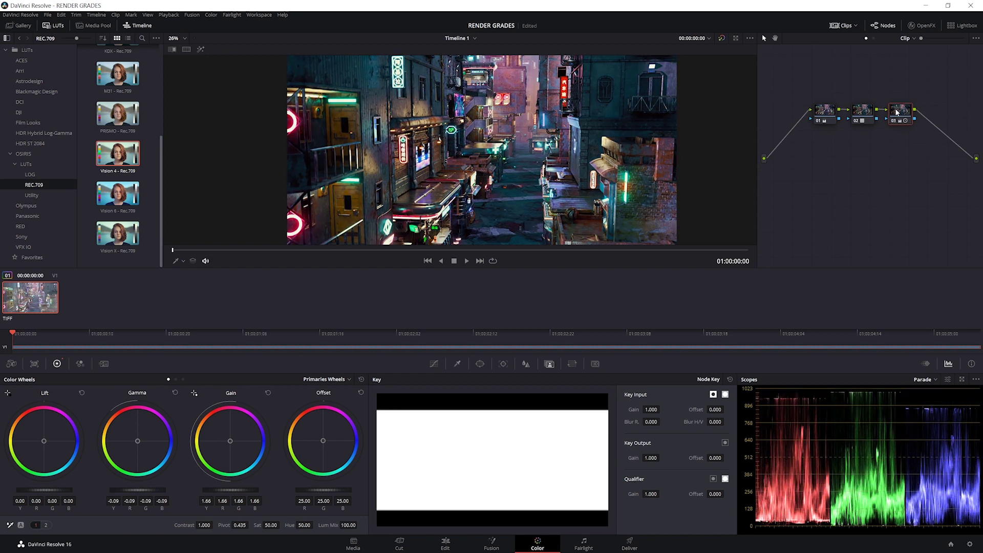
{"action": "key", "text": "ctrl+d"}
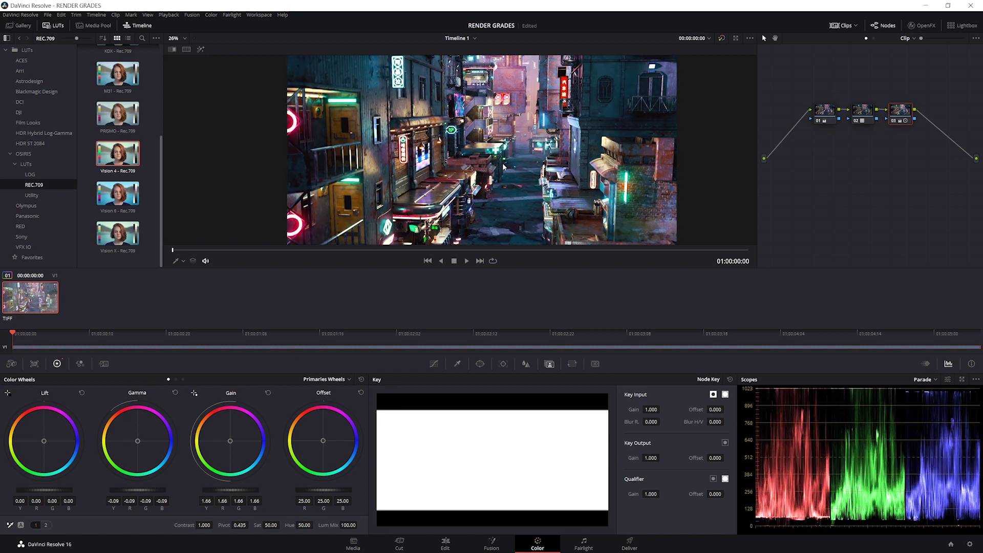
{"action": "key", "text": "ctrl+d"}
{"action": "key", "text": "ctrl+d"}
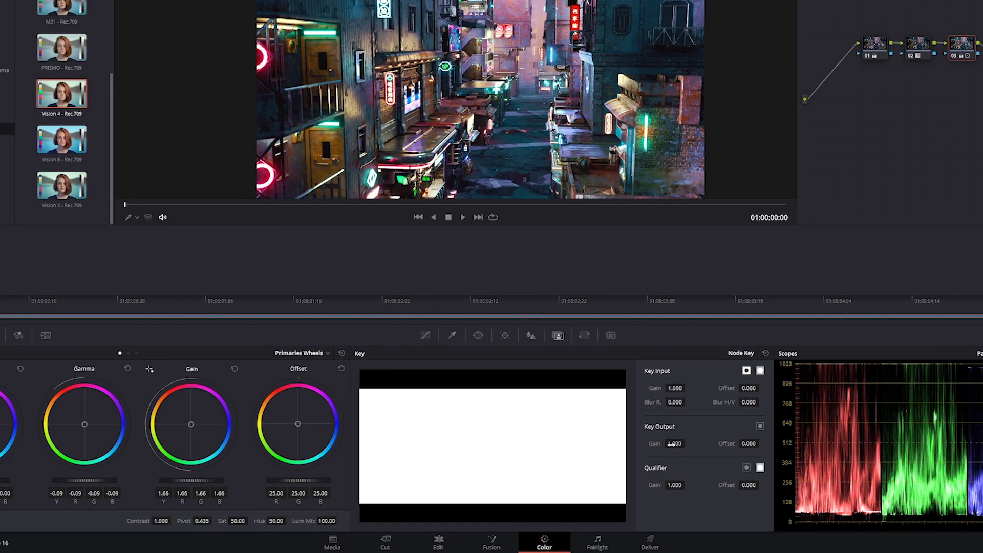
Reduce the key output gain of node 03 to 0.504, and add a serial node after it with the curves displayed
{"action": "mouse_move", "coordinate": [675, 444]}
{"action": "left_mouse_down"}
{"action": "mouse_move", "coordinate": [651, 443]}
{"action": "mouse_move", "coordinate": [692, 443]}
{"action": "left_mouse_up"}
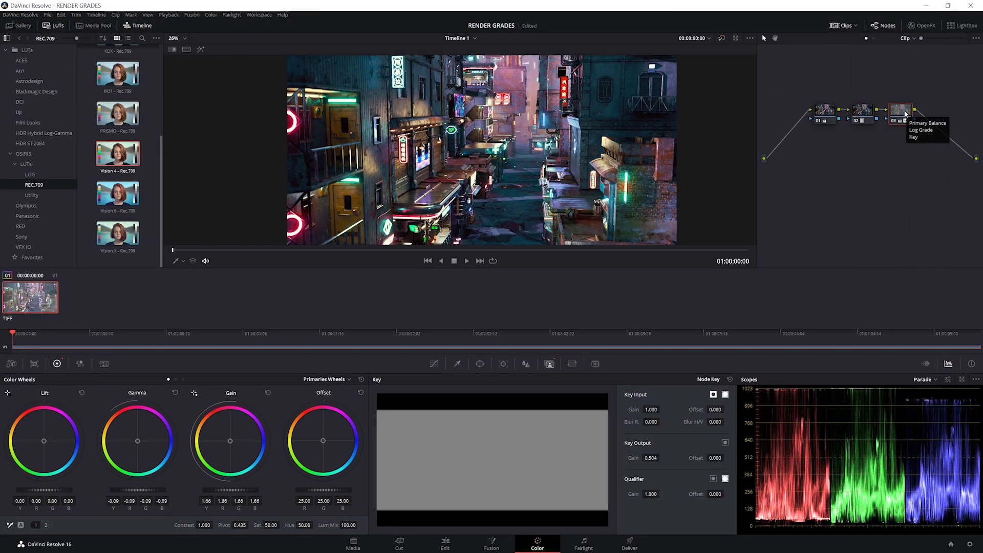
{"action": "key", "text": "alt+s"}
{"action": "left_click", "coordinate": [433, 365]}
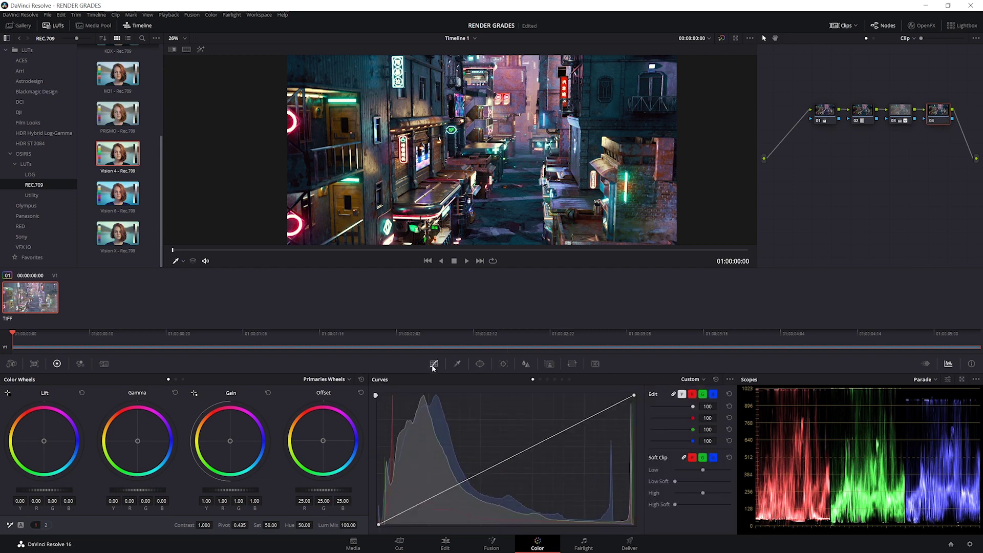
Try a contrast S-curve with raised highlights and lowered shadows on node 04, and remove both curve points
{"action": "left_click_drag", "start_coordinate": [540, 445], "coordinate": [536, 421]}
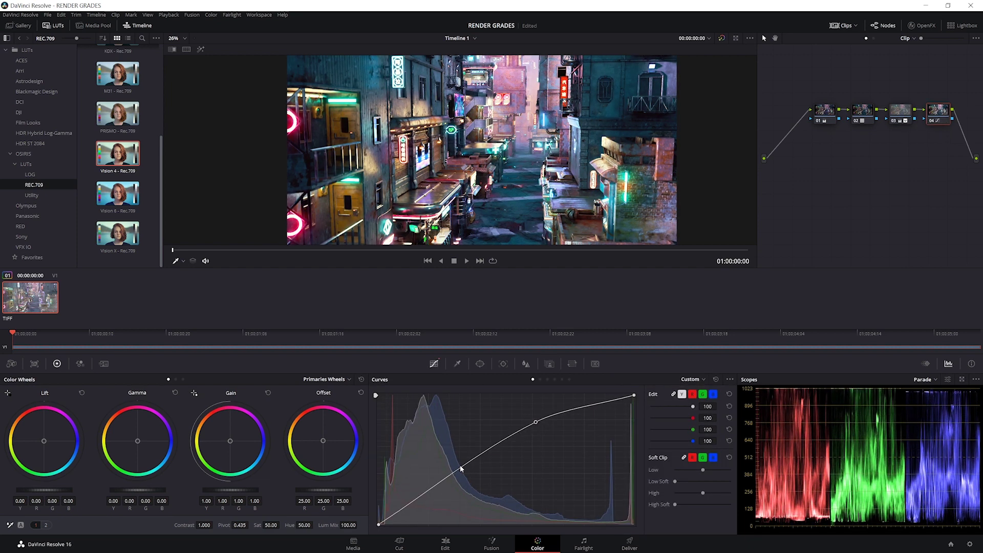
{"action": "left_click_drag", "start_coordinate": [460, 475], "coordinate": [461, 478]}
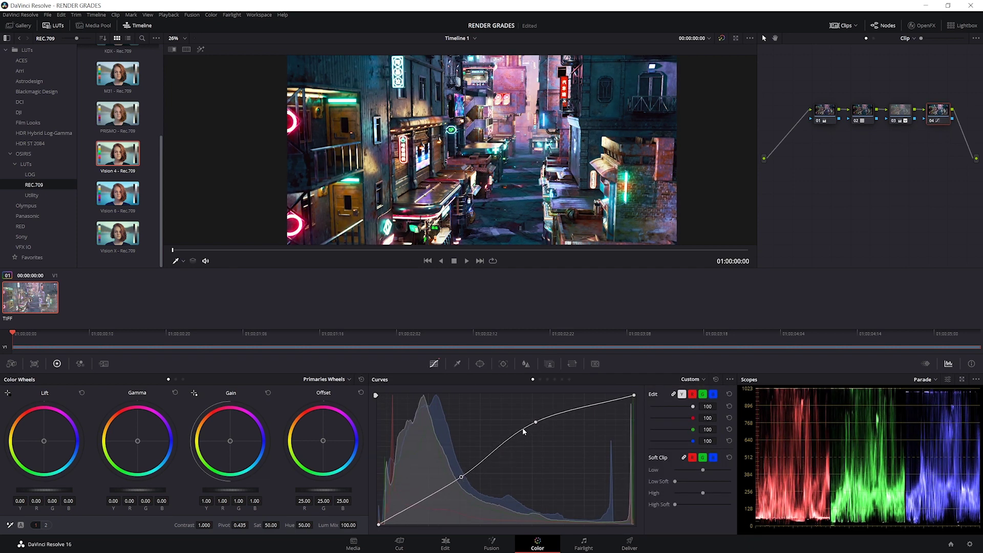
{"action": "right_click", "coordinate": [535, 421]}
{"action": "right_click", "coordinate": [461, 477]}
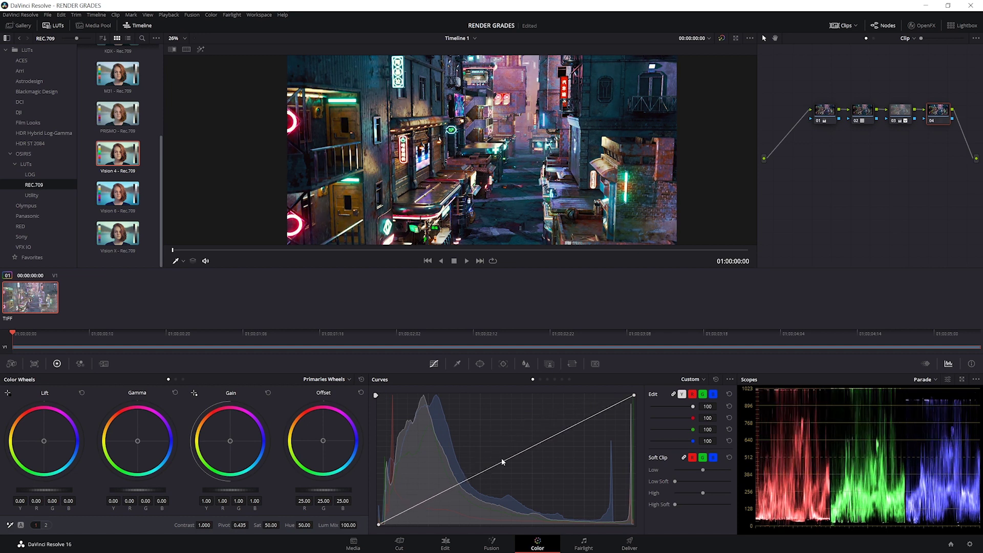
Switch the curves of node 04 to Hue Vs Hue, try shifting a hue sampled from the image, and reset the curve
{"action": "left_click", "coordinate": [687, 380]}
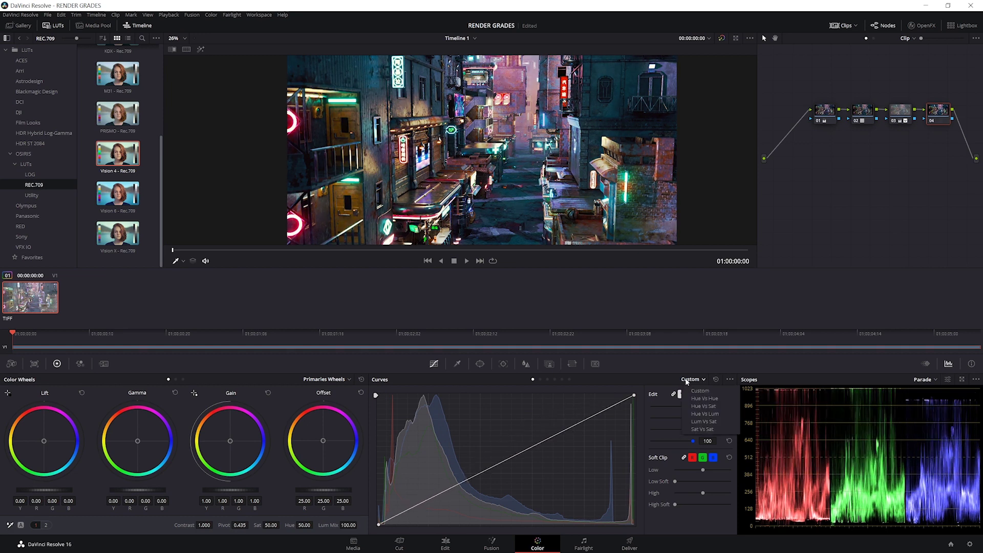
{"action": "left_click", "coordinate": [698, 399]}
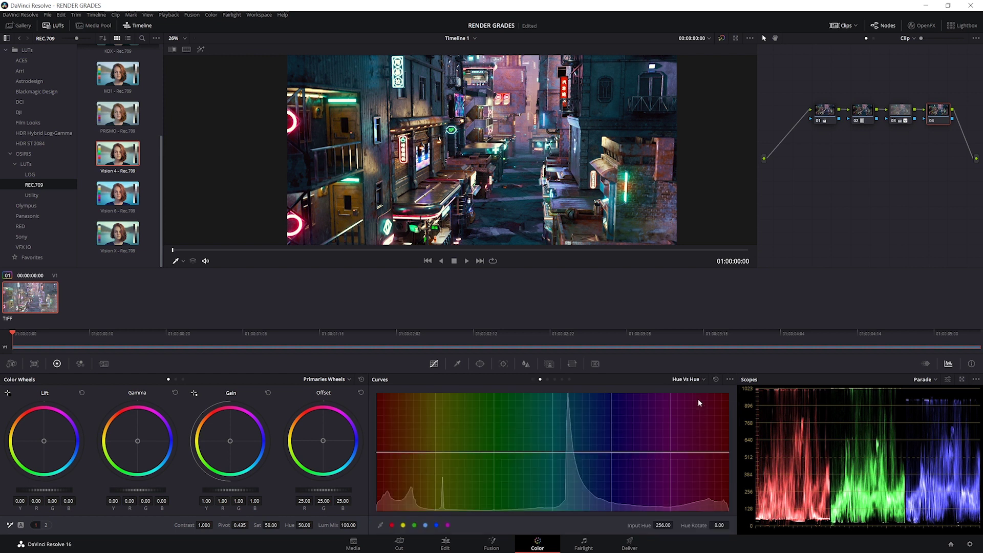
{"action": "left_click", "coordinate": [563, 182]}
{"action": "mouse_move", "coordinate": [596, 452]}
{"action": "left_mouse_down"}
{"action": "mouse_move", "coordinate": [602, 407]}
{"action": "mouse_move", "coordinate": [600, 463]}
{"action": "left_mouse_up"}
{"action": "left_click", "coordinate": [715, 379]}
Shift the red of the vertical neon sign to pink with a Hue Vs Hue rotation of 48.35 around input hue 268.54
{"action": "scroll", "coordinate": [523, 219], "scroll_direction": "up", "scroll_amount": 4}
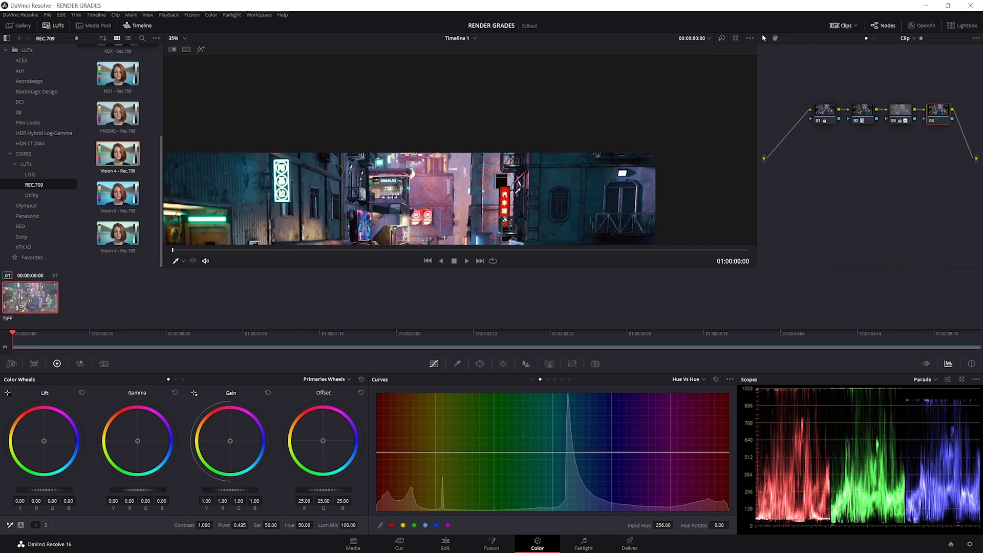
{"action": "scroll", "coordinate": [524, 219], "scroll_direction": "up", "scroll_amount": 5}
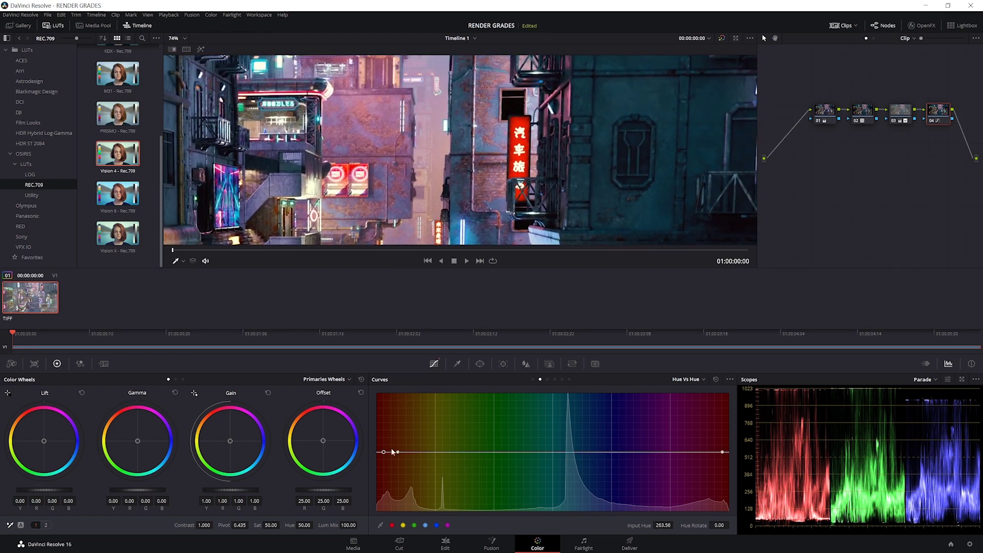
{"action": "left_click_drag", "start_coordinate": [384, 452], "coordinate": [389, 439]}
{"action": "scroll", "coordinate": [563, 116], "scroll_direction": "down", "scroll_amount": 4}
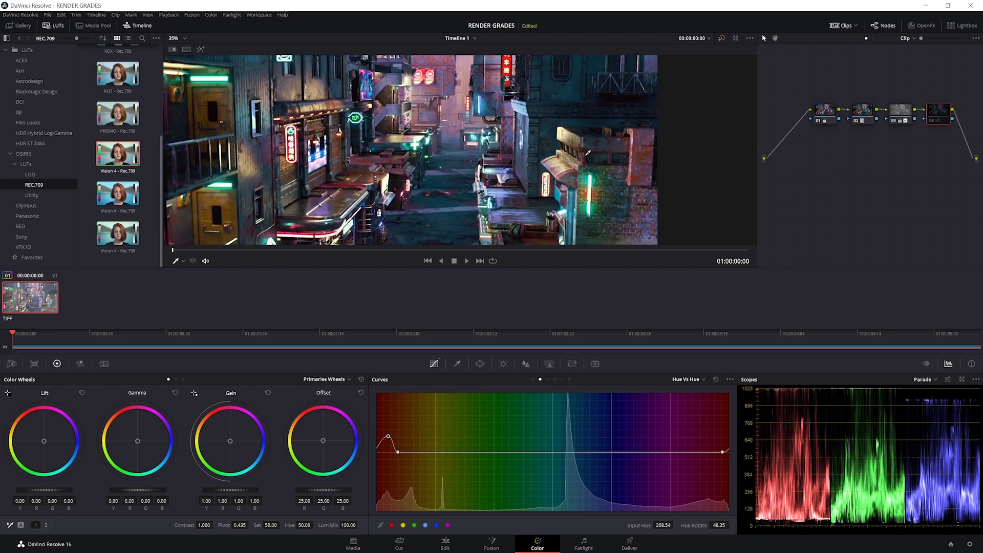
{"action": "middle_click_drag", "start_coordinate": [562, 117], "coordinate": [558, 101]}
{"action": "scroll", "coordinate": [559, 100], "scroll_direction": "up", "scroll_amount": 4}
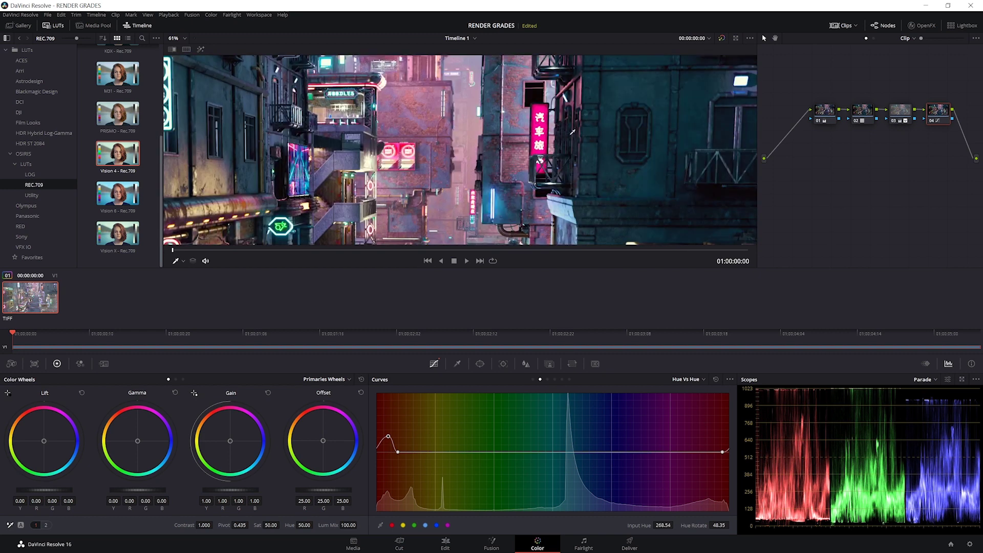
Lower the saturation of the red tones to 0.59 at input hue 268.14 with the Hue Vs Sat curve
{"action": "left_click", "coordinate": [686, 379]}
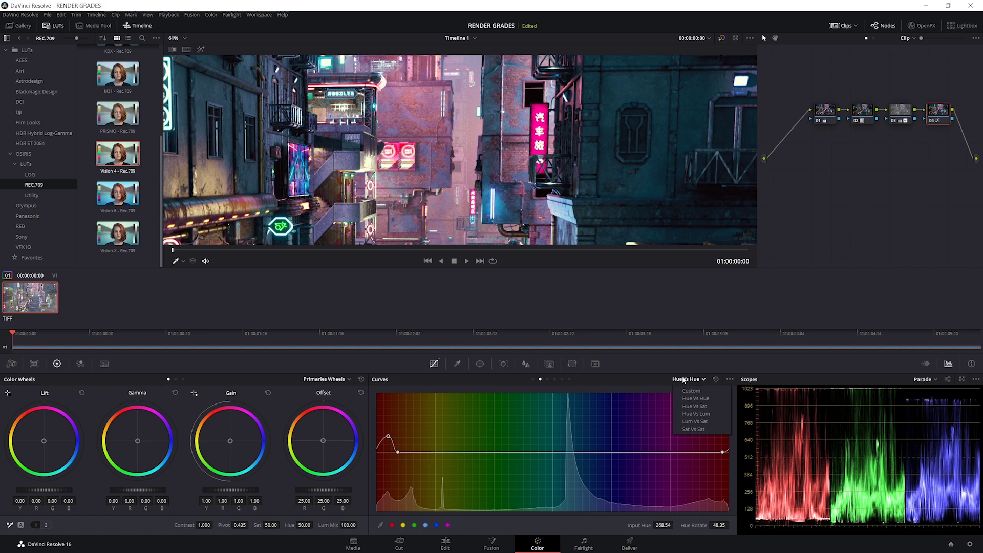
{"action": "left_click", "coordinate": [695, 406]}
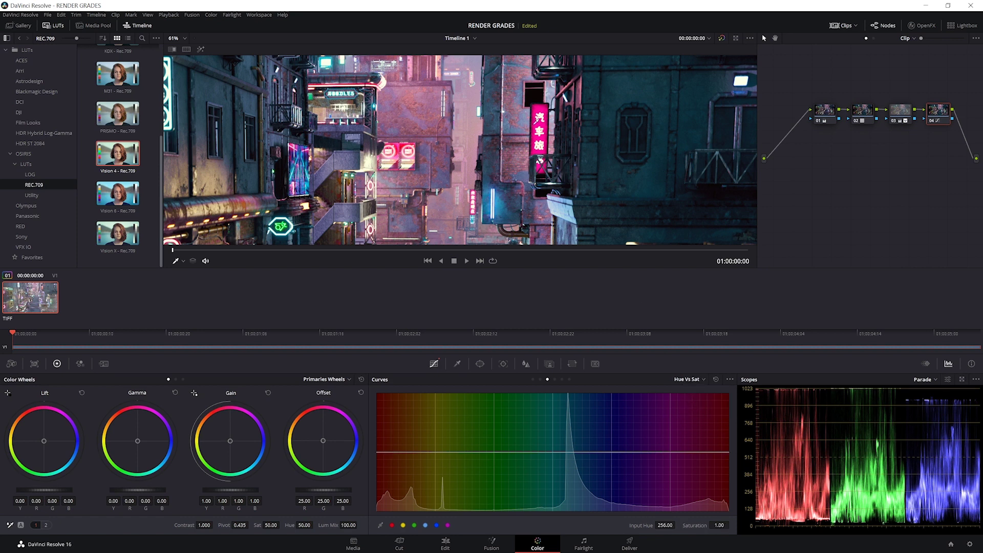
{"action": "left_click_drag", "start_coordinate": [384, 450], "coordinate": [388, 477]}
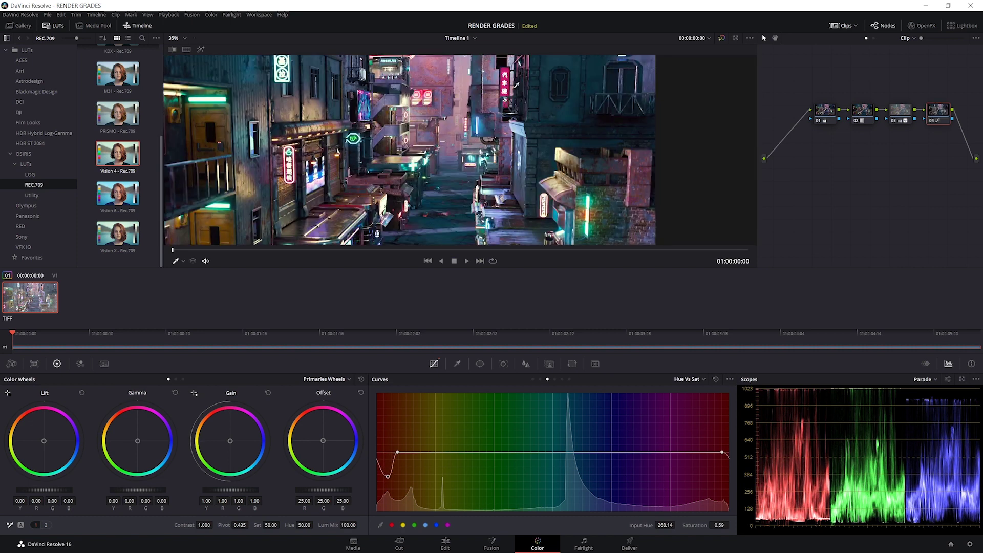
Desaturate the brightest highlights with the Lum Vs Sat curve, anchoring the upper tones and setting the white end to 0.00
{"action": "left_click", "coordinate": [689, 379]}
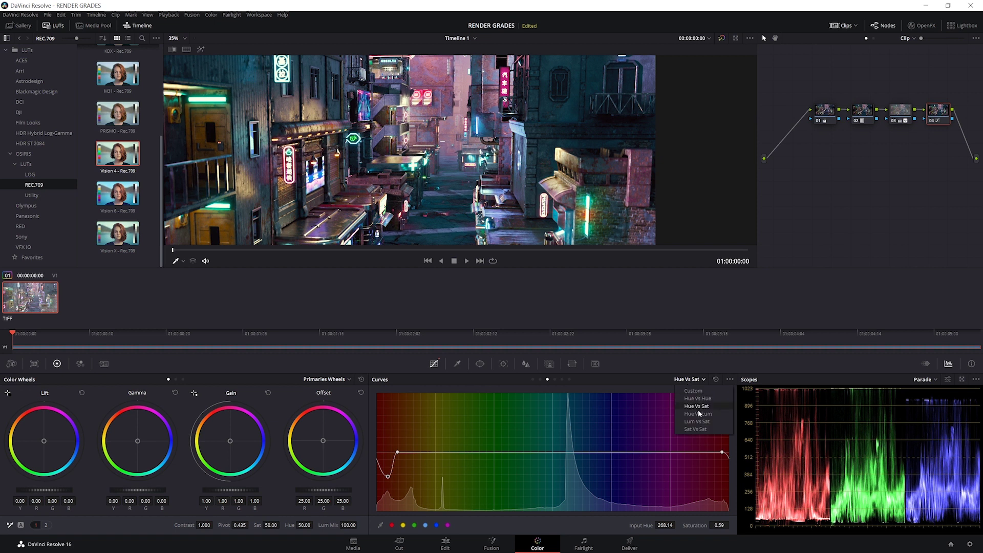
{"action": "left_click", "coordinate": [697, 421]}
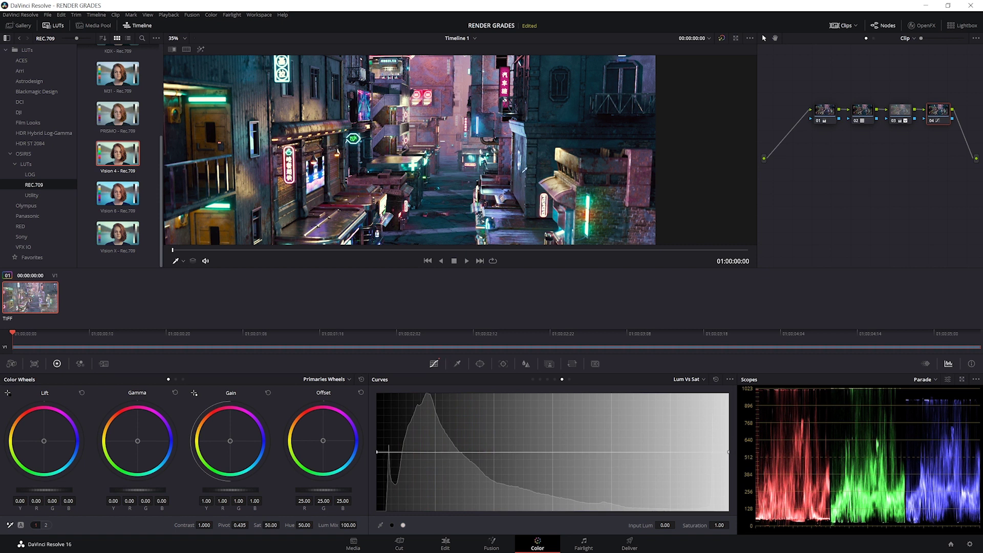
{"action": "left_click", "coordinate": [671, 453]}
{"action": "left_click_drag", "start_coordinate": [729, 452], "coordinate": [742, 533]}
Examine the NOODLES sign and the cross-shaped neon light up close, comparing them with node 04 disabled and enabled
{"action": "scroll", "coordinate": [450, 235], "scroll_direction": "up", "scroll_amount": 6}
{"action": "middle_click_drag", "start_coordinate": [453, 240], "coordinate": [480, 157]}
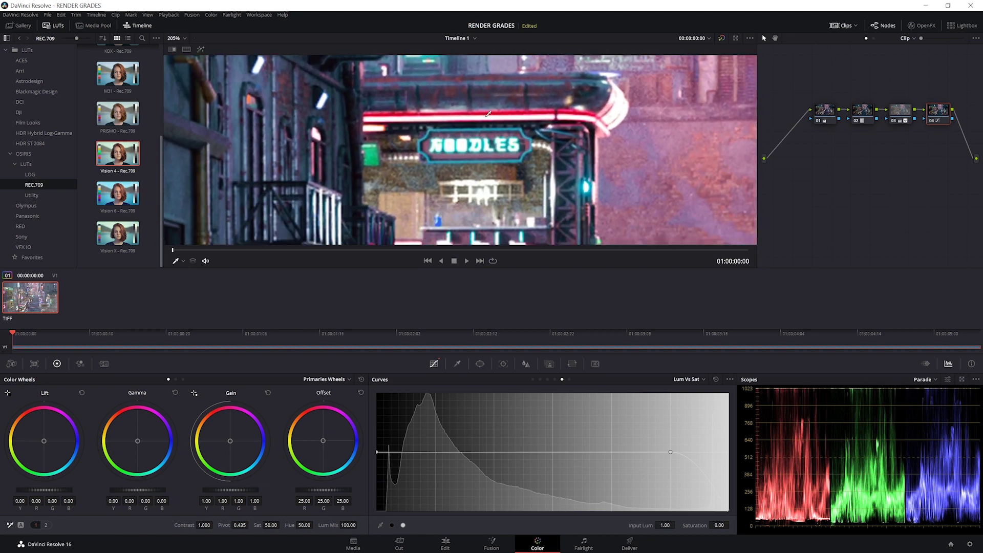
{"action": "key", "text": "ctrl+d"}
{"action": "key", "text": "ctrl+d"}
{"action": "key", "text": "ctrl+d"}
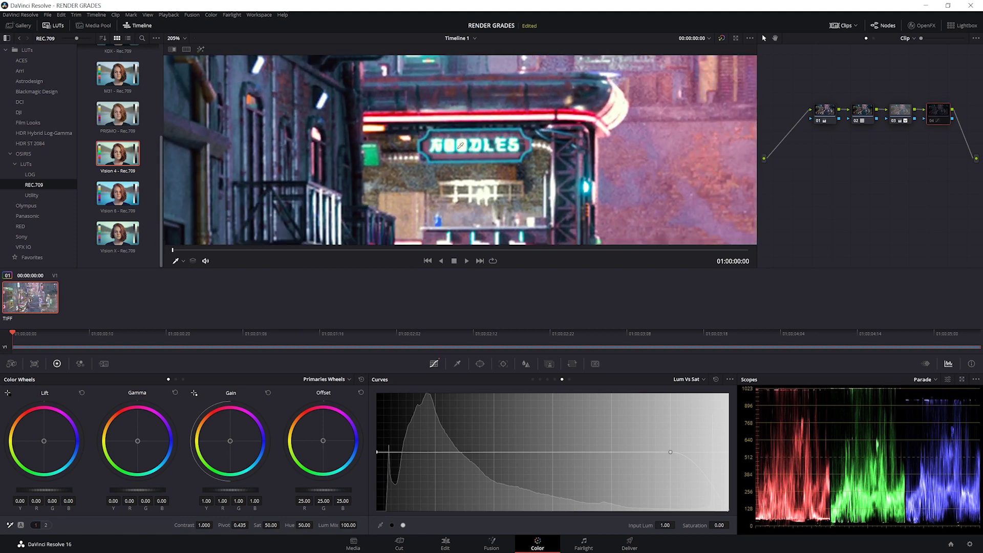
{"action": "key", "text": "ctrl+d"}
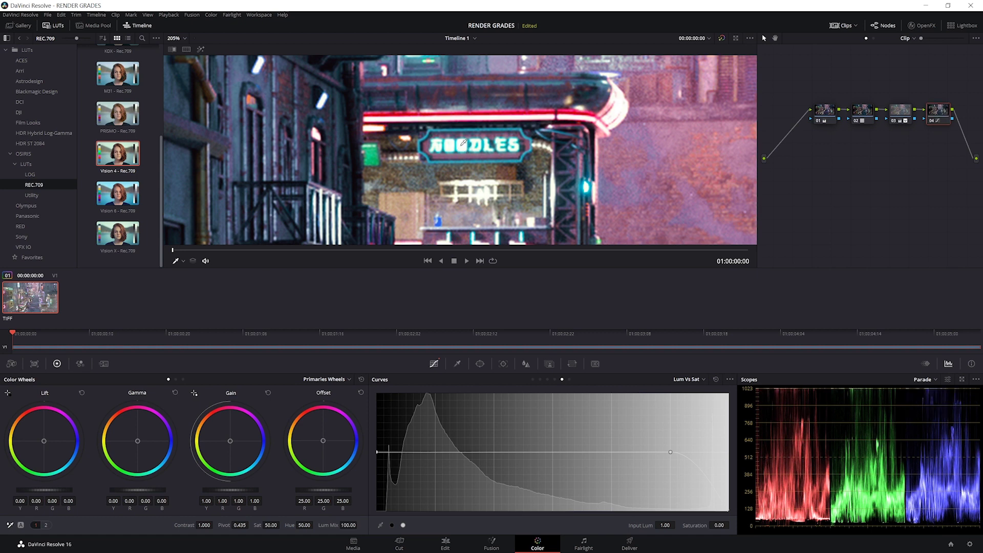
{"action": "scroll", "coordinate": [463, 147], "scroll_direction": "down", "scroll_amount": 3}
{"action": "key", "text": "ctrl+d"}
{"action": "mouse_move", "coordinate": [464, 147]}
{"action": "middle_mouse_down"}
{"action": "mouse_move", "coordinate": [458, 100]}
{"action": "mouse_move", "coordinate": [451, 156]}
{"action": "middle_mouse_up"}
{"action": "key", "text": "ctrl+d"}
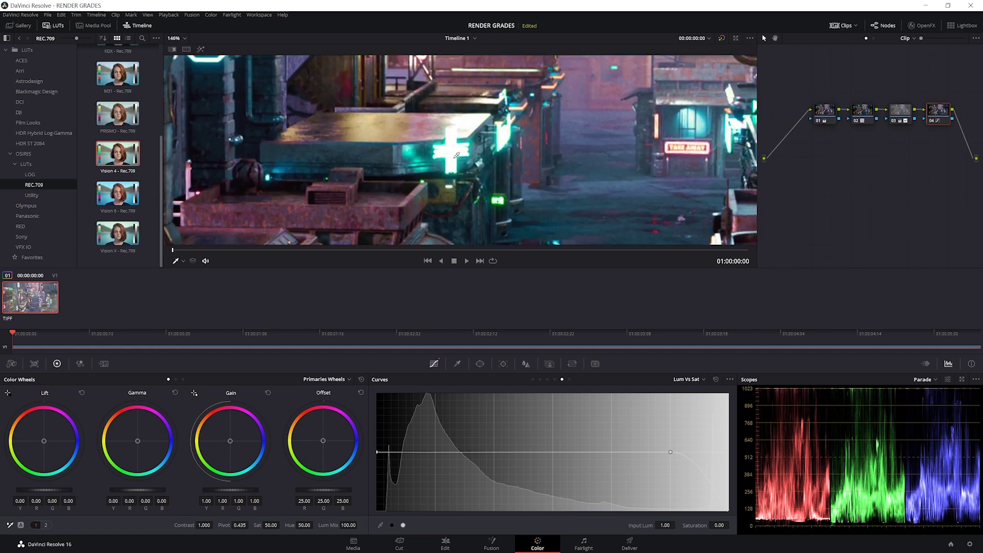
{"action": "key", "text": "shift+z"}
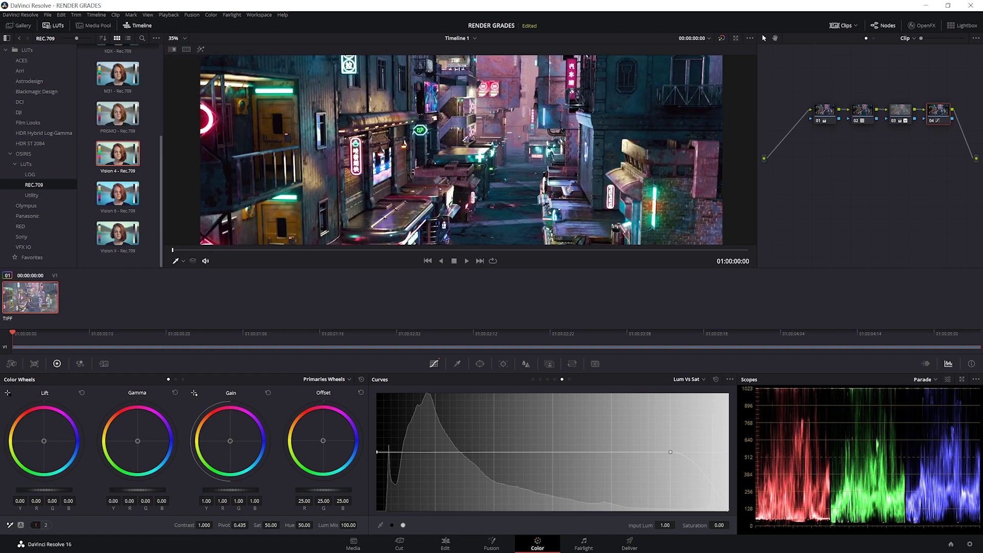
Anchor the Lum Vs Sat curve in the dark tones and pull its black end down to zero saturation
{"action": "middle_click_drag", "start_coordinate": [258, 135], "coordinate": [373, 96]}
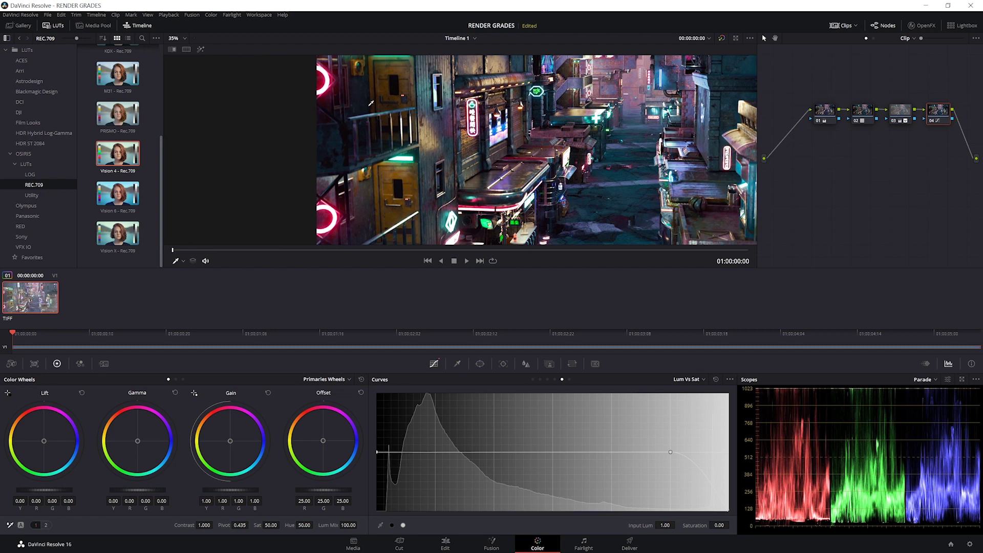
{"action": "left_click", "coordinate": [437, 450]}
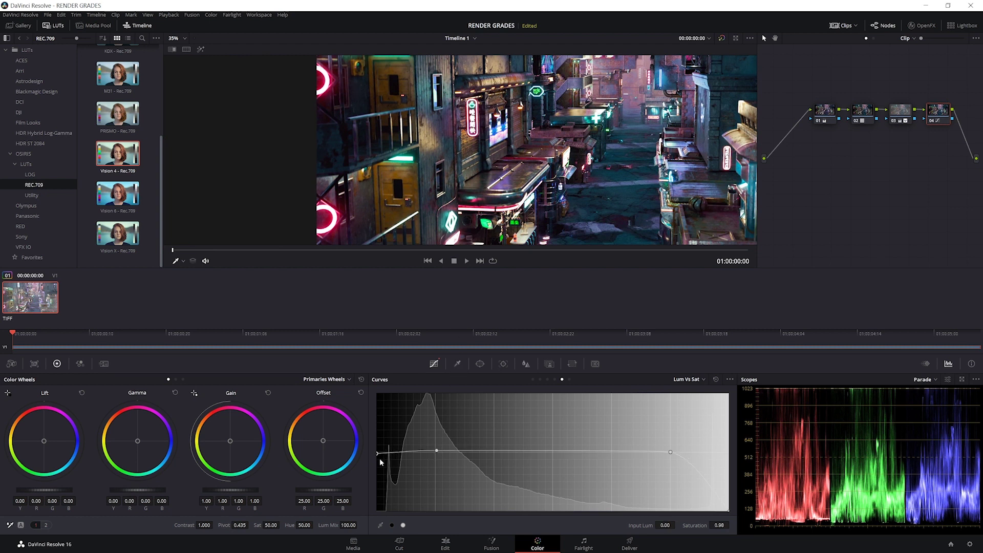
{"action": "left_click_drag", "start_coordinate": [379, 459], "coordinate": [385, 530]}
Add a zero-saturation shadow point to the Lum Vs Sat curve and place it at input luminance 0.03
{"action": "left_click_drag", "start_coordinate": [408, 467], "coordinate": [426, 512]}
{"action": "scroll", "coordinate": [520, 182], "scroll_direction": "up", "scroll_amount": 3}
{"action": "scroll", "coordinate": [519, 182], "scroll_direction": "up", "scroll_amount": 5}
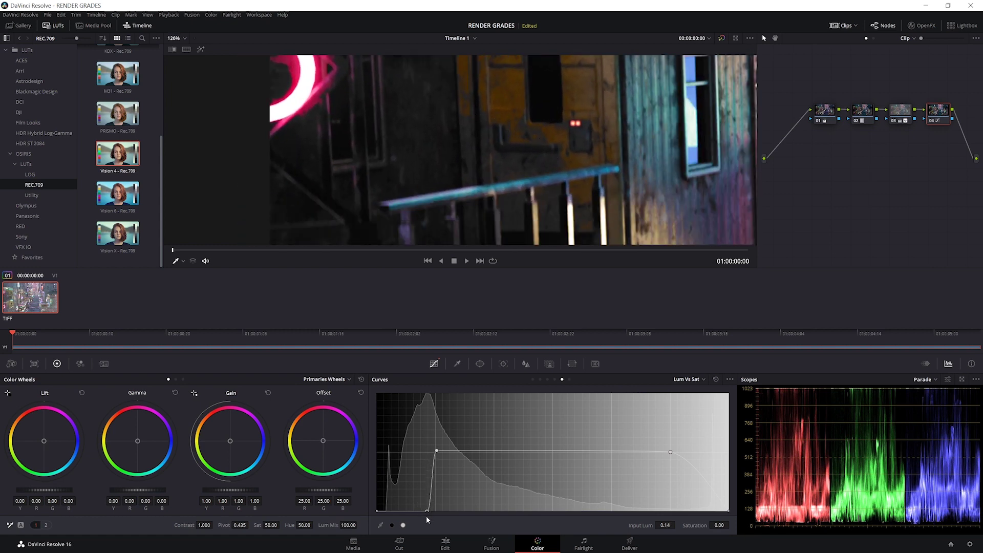
{"action": "left_click_drag", "start_coordinate": [426, 515], "coordinate": [386, 516]}
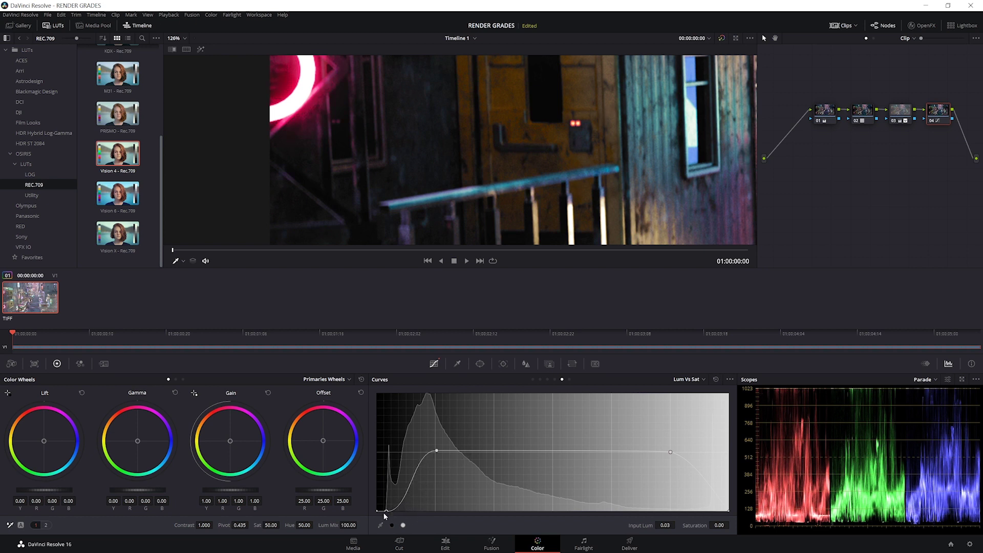
Undo the dark-tone edits on the Lum Vs Sat curve, keeping only the highlight desaturation
{"action": "key", "text": "ctrl+z"}
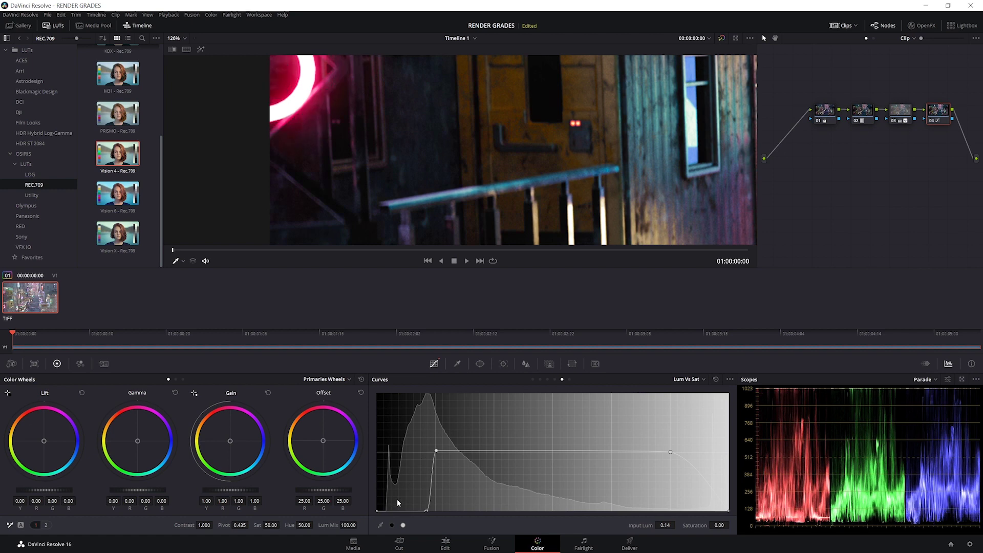
{"action": "key", "text": "ctrl+z"}
{"action": "key", "text": "ctrl+z"}
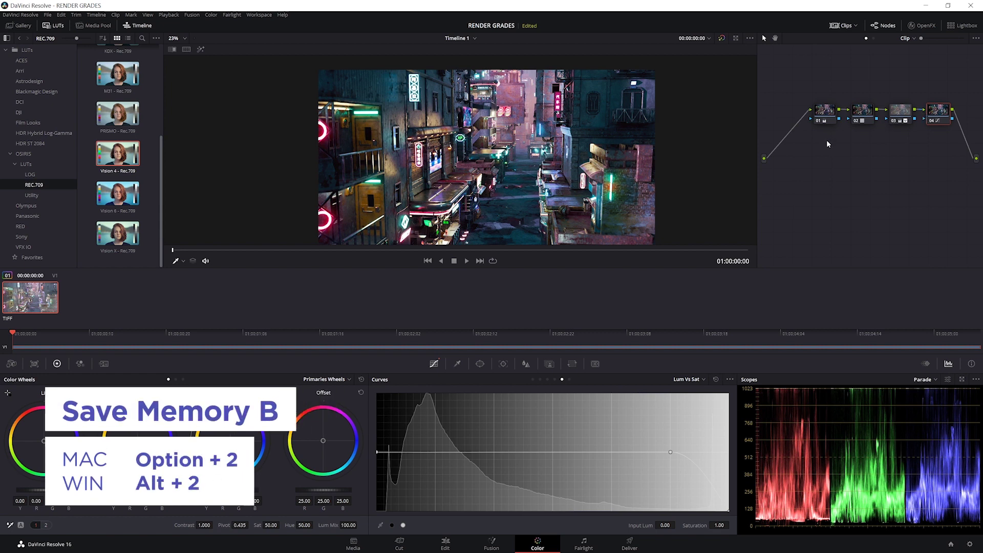
Delete the four existing nodes and start an alternative grade with the Vision X - Rec.709 LUT and Lift lowered to about -0.23
{"action": "left_click_drag", "start_coordinate": [952, 161], "coordinate": [775, 72]}
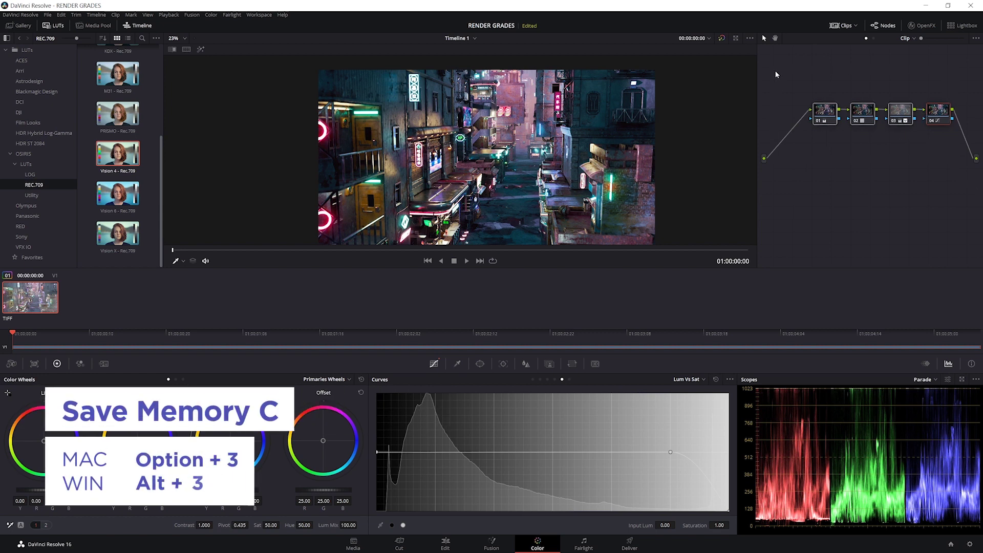
{"action": "key", "text": "Delete"}
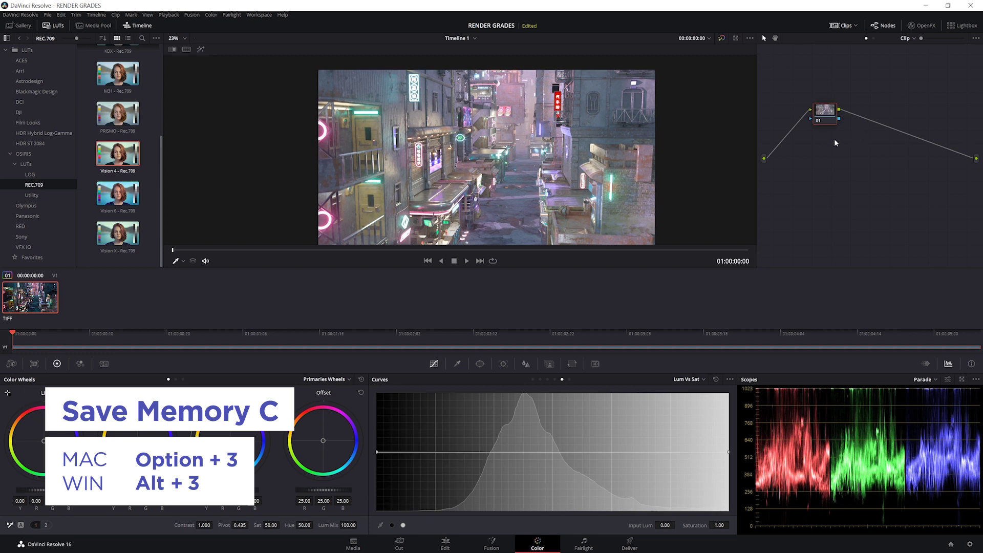
{"action": "left_click", "coordinate": [117, 235]}
{"action": "double_click", "coordinate": [117, 235]}
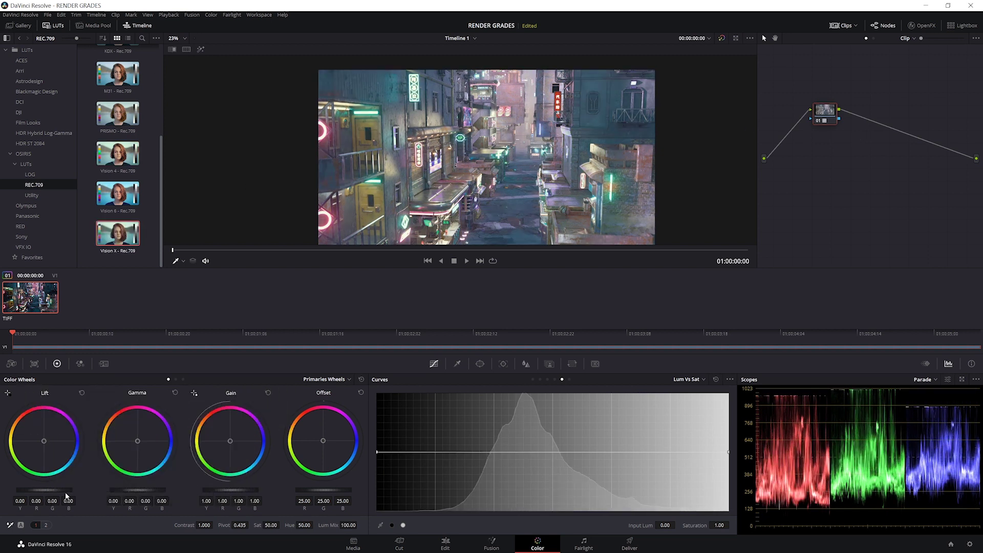
{"action": "left_click_drag", "start_coordinate": [67, 491], "coordinate": [36, 490]}
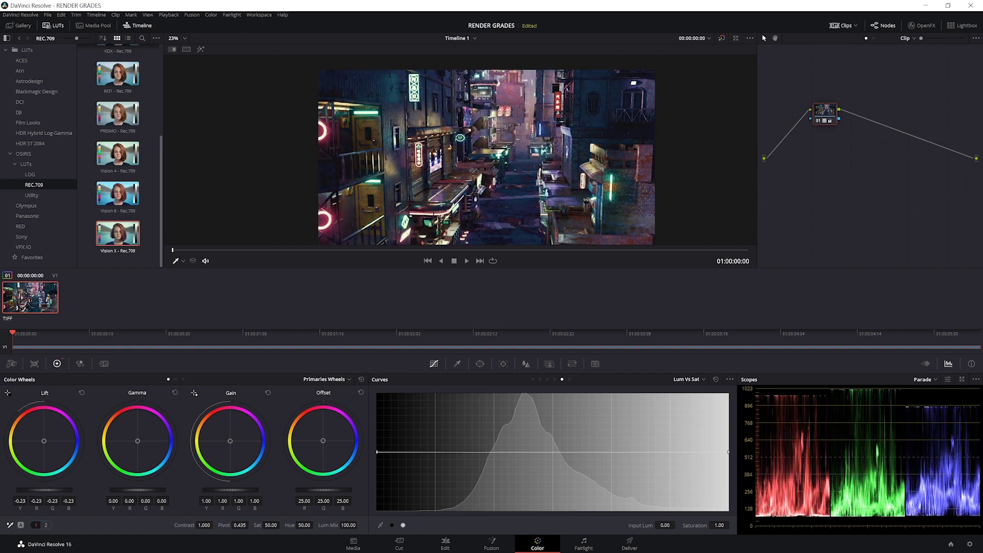
Reset node 01 and regrade it with the DK79 - Rec.709 LUT and Lift at -0.28
{"action": "right_click", "coordinate": [828, 116]}
{"action": "left_click", "coordinate": [840, 123]}
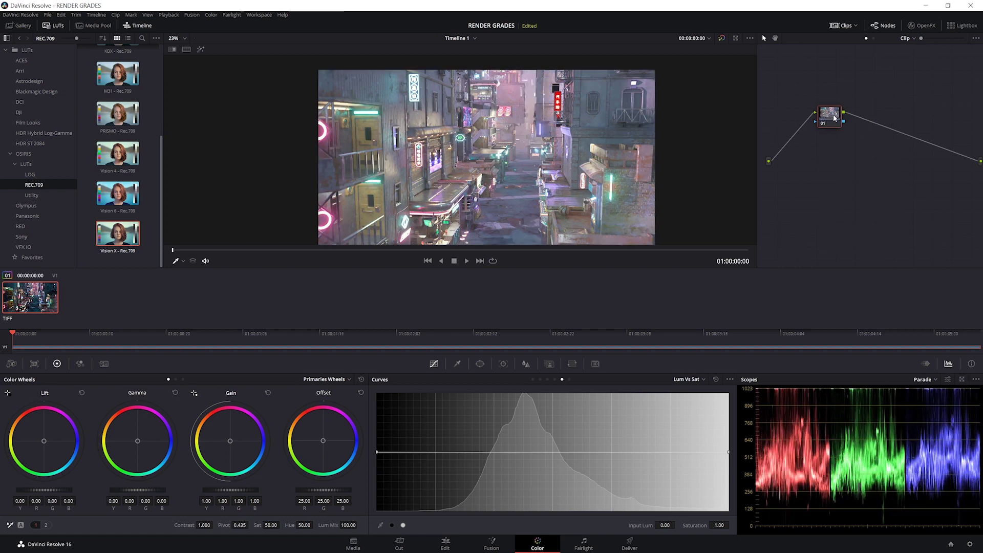
{"action": "scroll", "coordinate": [105, 100], "scroll_direction": "up", "scroll_amount": 4}
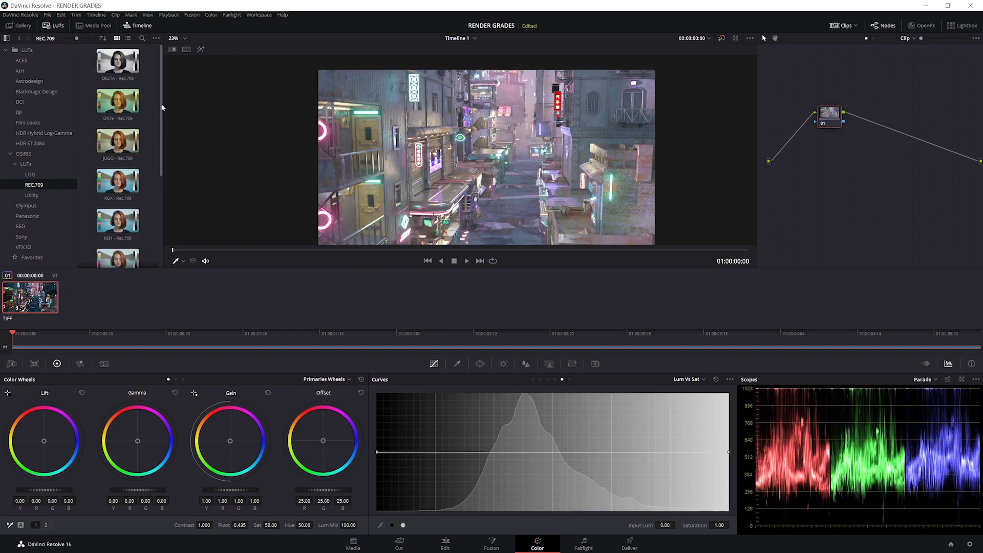
{"action": "double_click", "coordinate": [112, 102]}
{"action": "left_click_drag", "start_coordinate": [65, 491], "coordinate": [14, 493]}
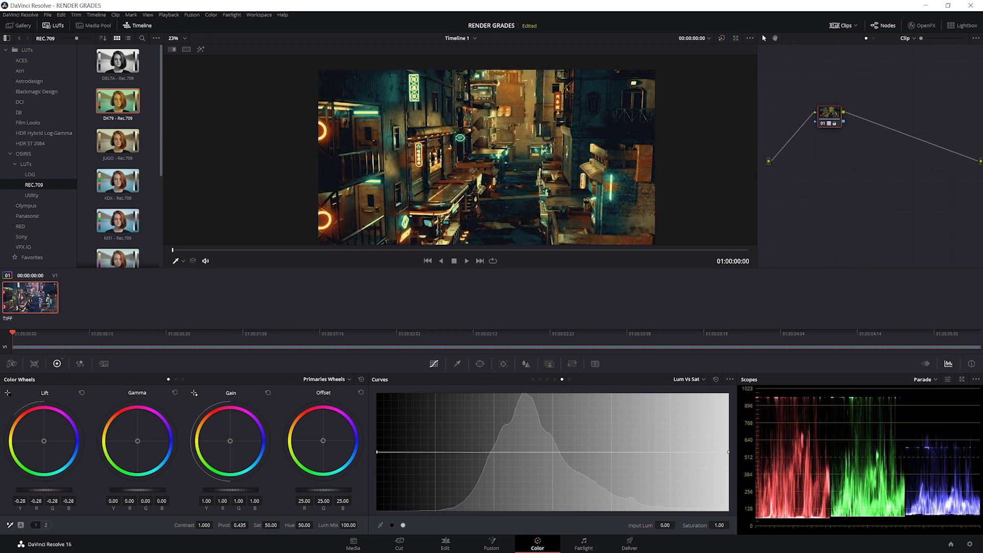
Ease node 01's Lift to -0.14 and add a second serial node with Lift -0.03 and Gamma 0.05
{"action": "key", "text": "ctrl+z"}
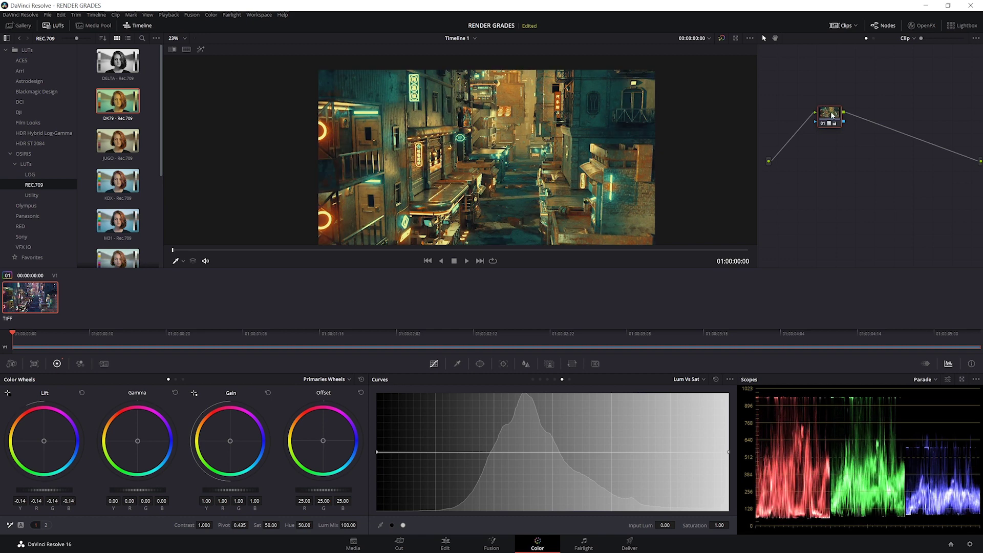
{"action": "key", "text": "alt+s"}
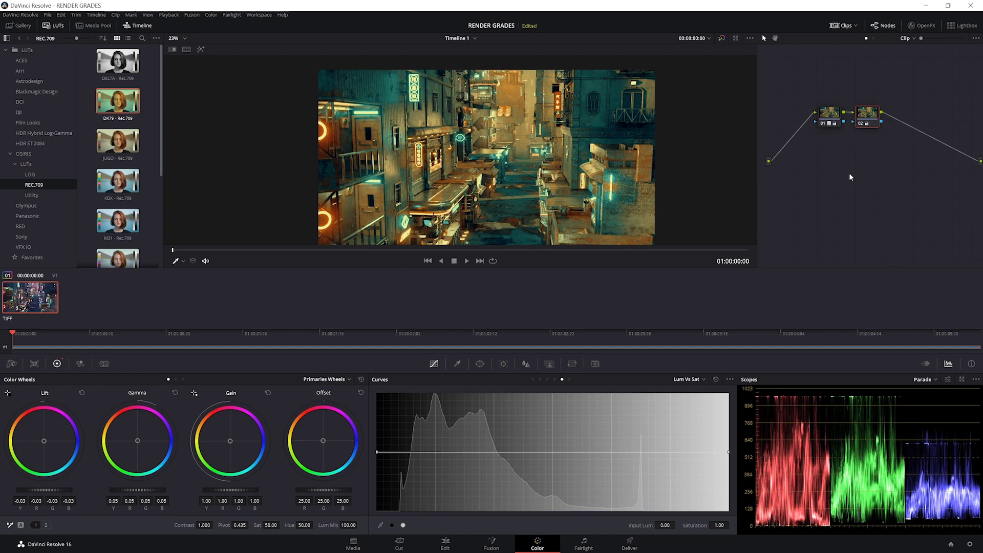
Load the saved grade memories A, B and C in turn to compare the three looks
{"action": "key", "text": "ctrl+1"}
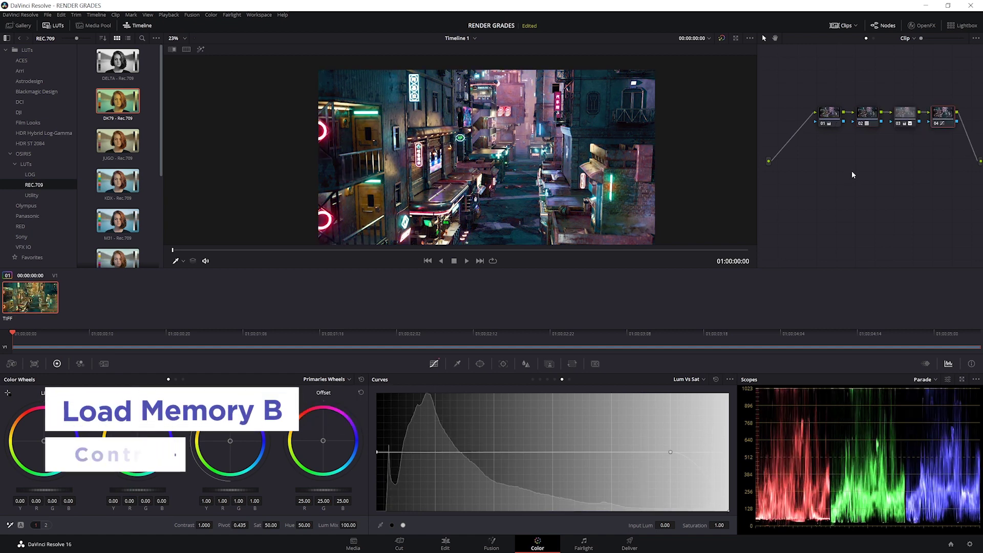
{"action": "key", "text": "ctrl+2"}
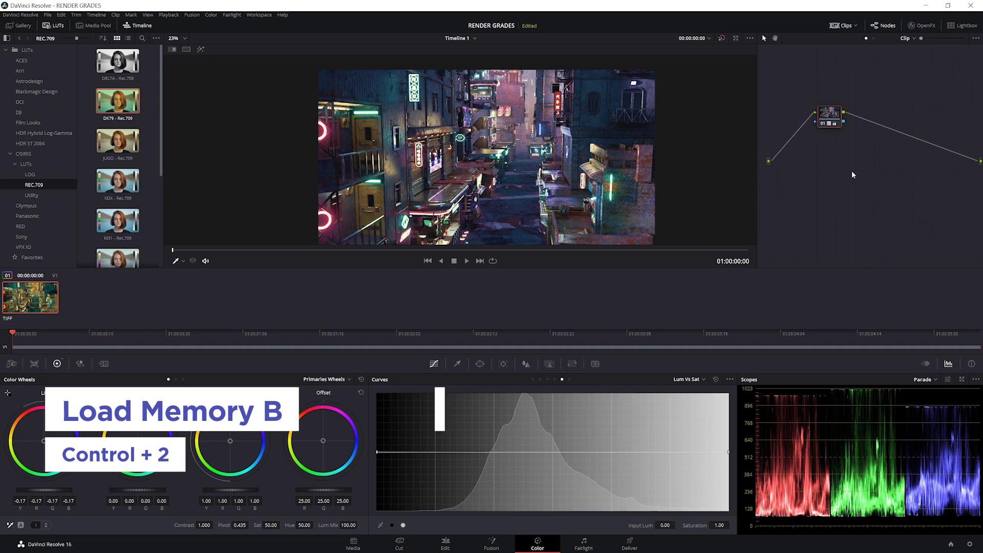
{"action": "key", "text": "ctrl+3"}
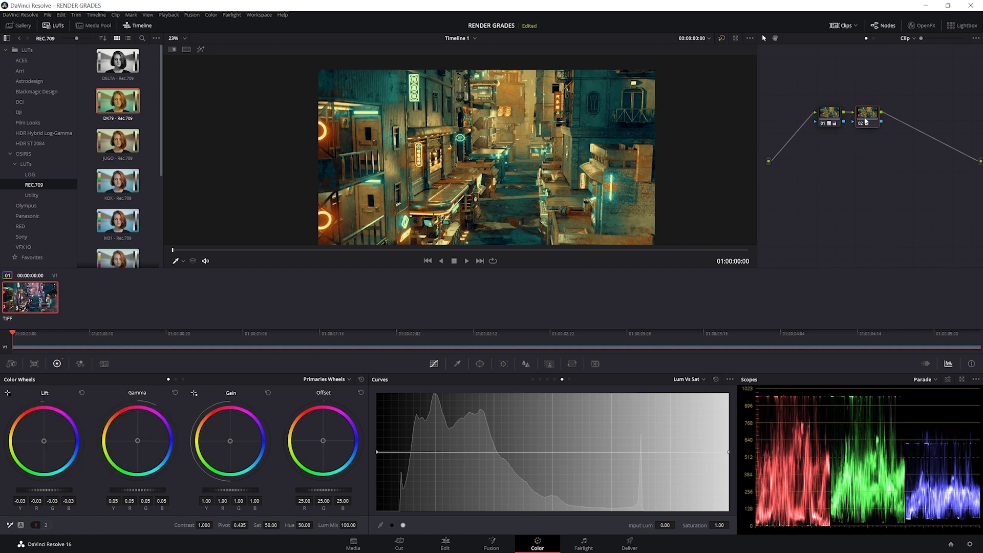
Add serial node 03 with a circular window over the frame's centre, using aspect 65.50 and softness 19.90
{"action": "left_click", "coordinate": [480, 364]}
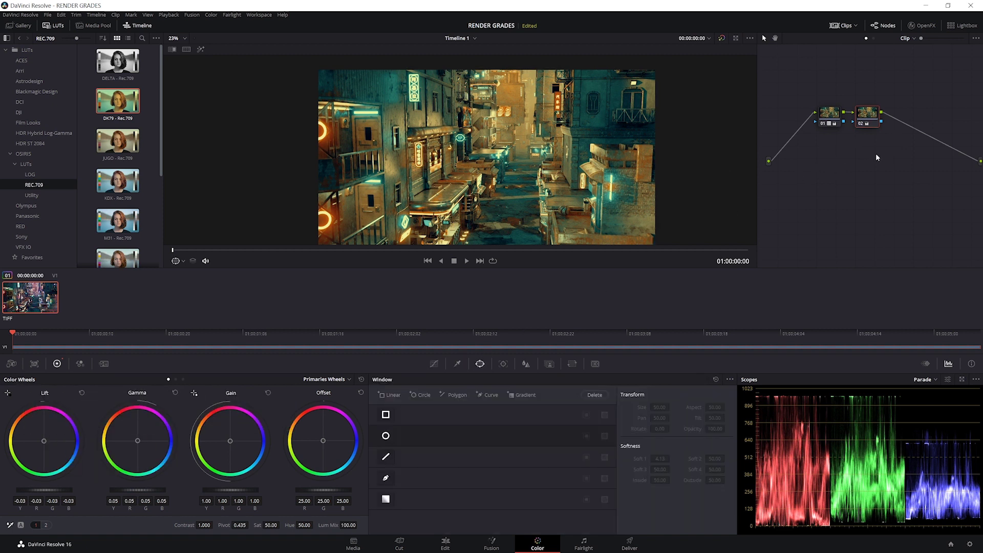
{"action": "key", "text": "alt+s"}
{"action": "left_click", "coordinate": [386, 437]}
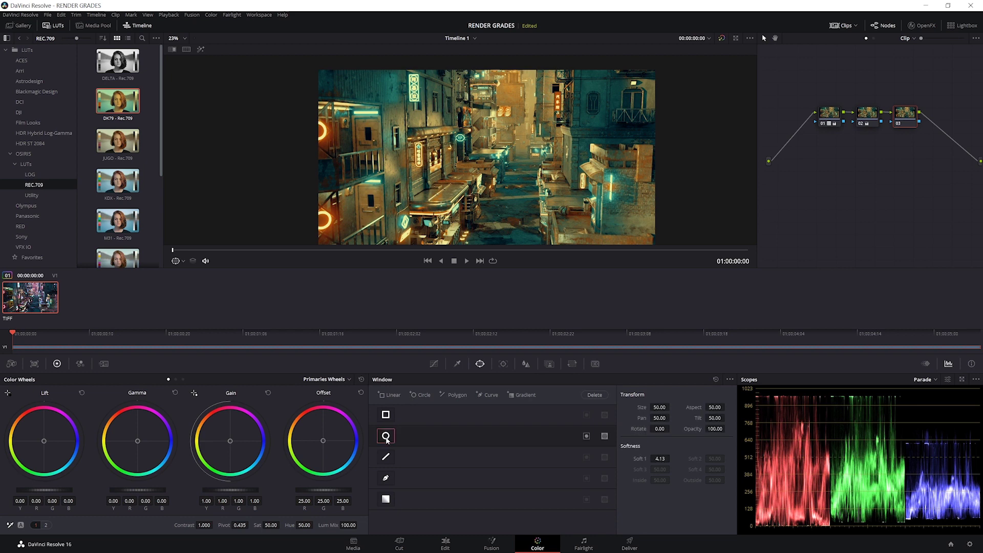
{"action": "left_click_drag", "start_coordinate": [541, 221], "coordinate": [660, 163]}
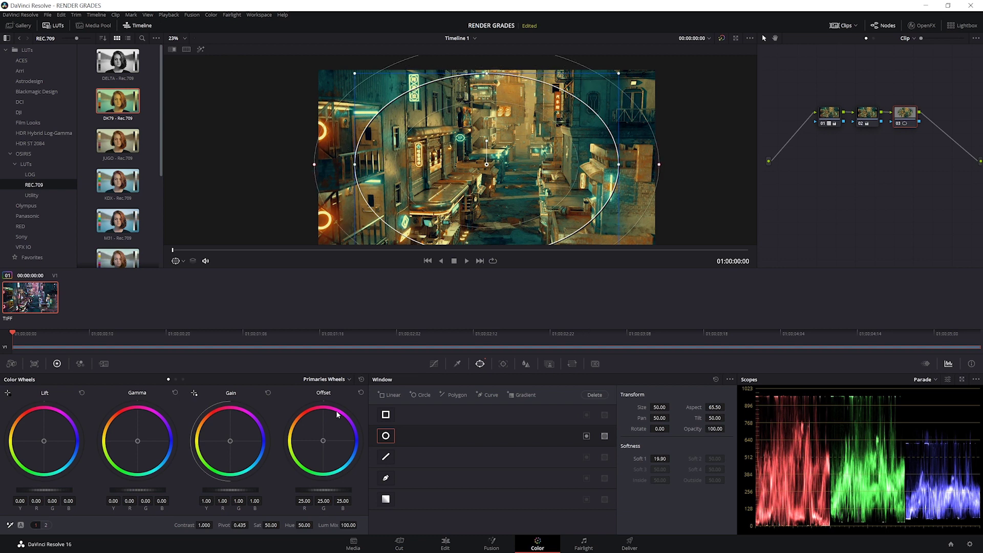
Create a vignette on node 03 by inverting the circular window, setting Gamma to -0.09 and adjusting the window's opacity
{"action": "left_click_drag", "start_coordinate": [155, 491], "coordinate": [141, 491]}
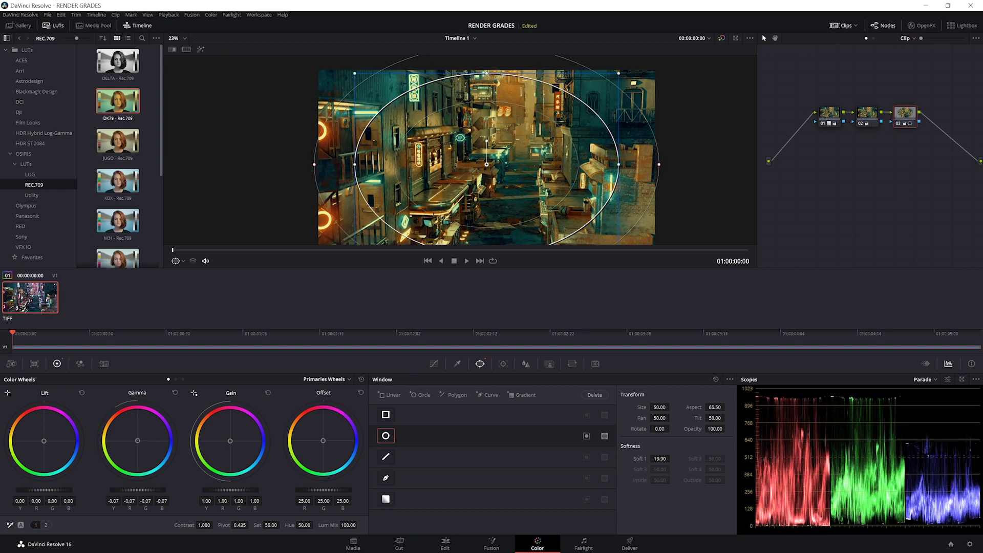
{"action": "left_click", "coordinate": [586, 436]}
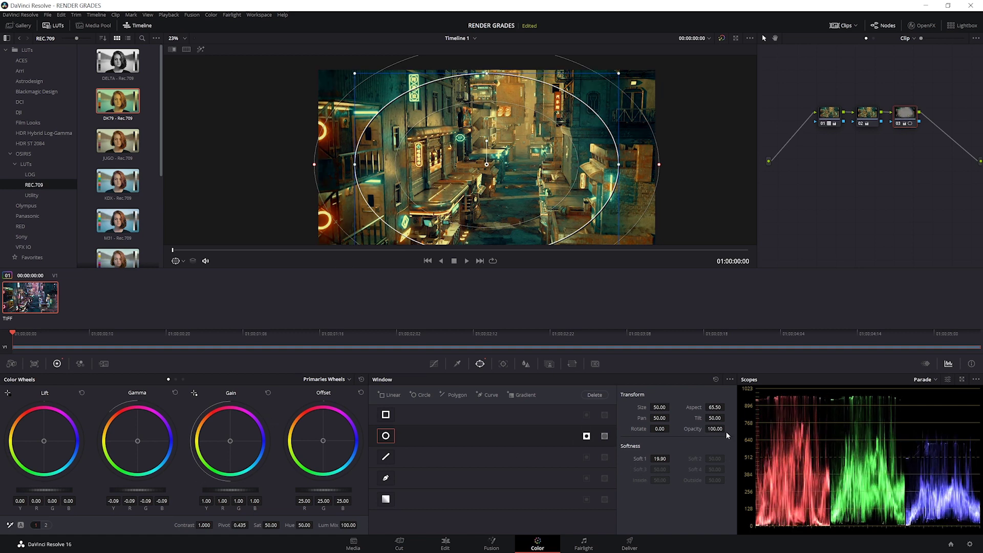
{"action": "left_click_drag", "start_coordinate": [715, 429], "coordinate": [726, 429]}
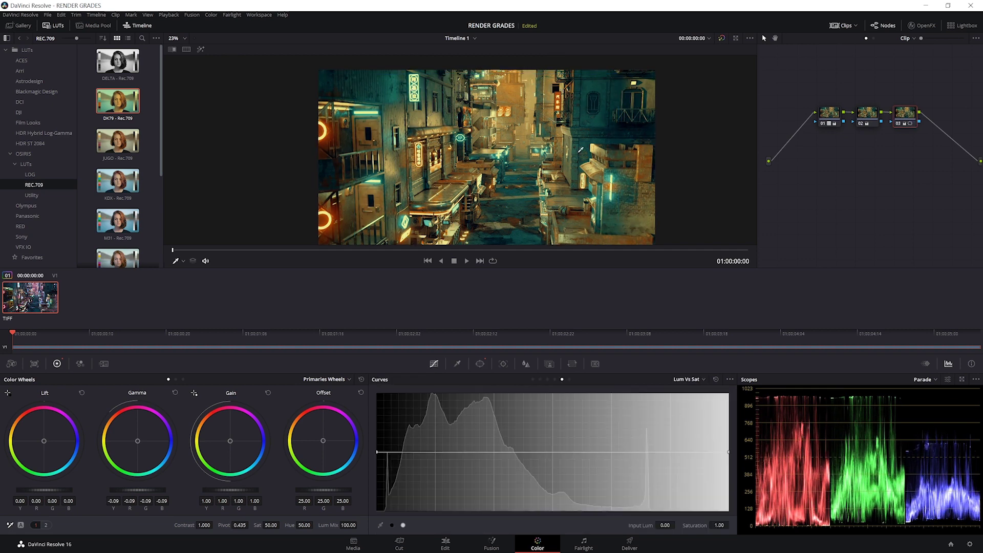